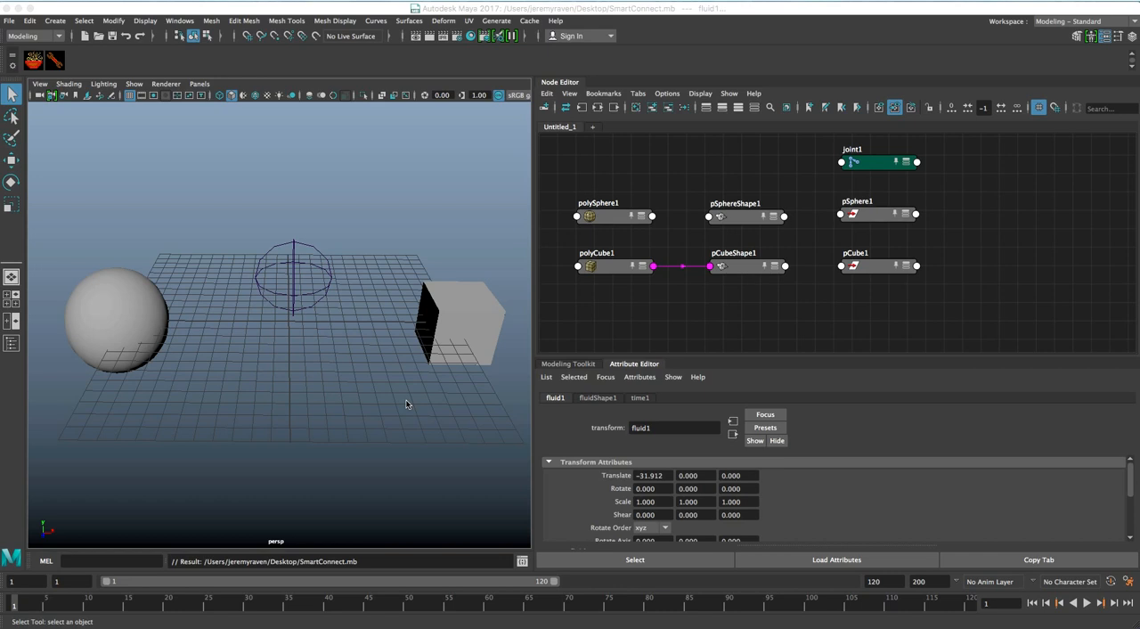
Open the Hotkey Editor and search the application commands for "smart"
{"action": "left_click", "coordinate": [180, 21]}
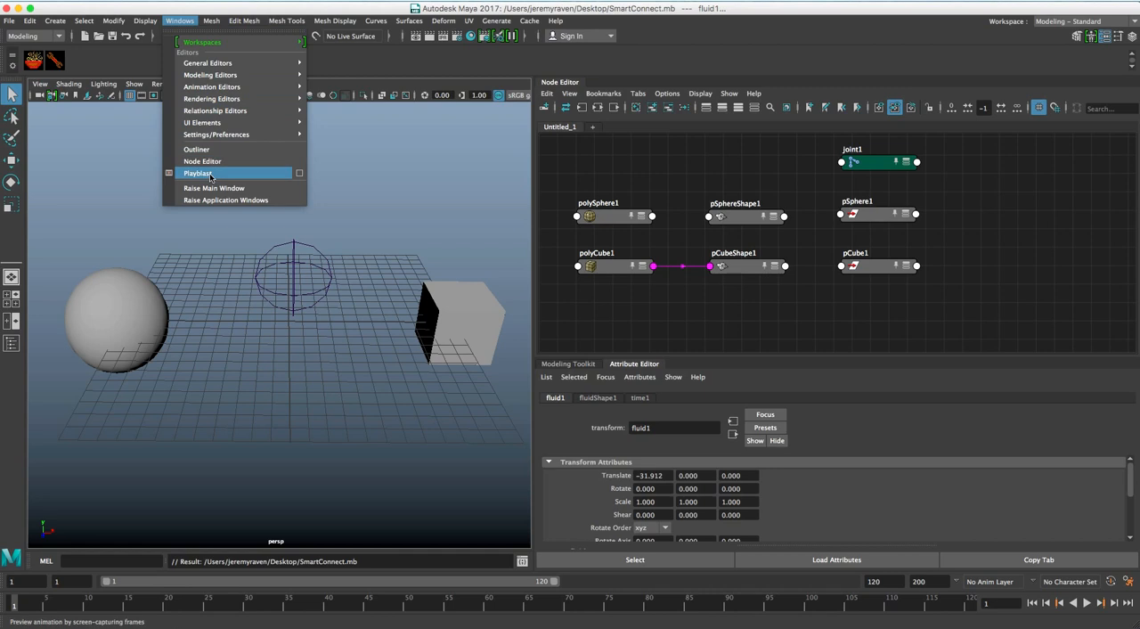
{"action": "mouse_move", "coordinate": [214, 135]}
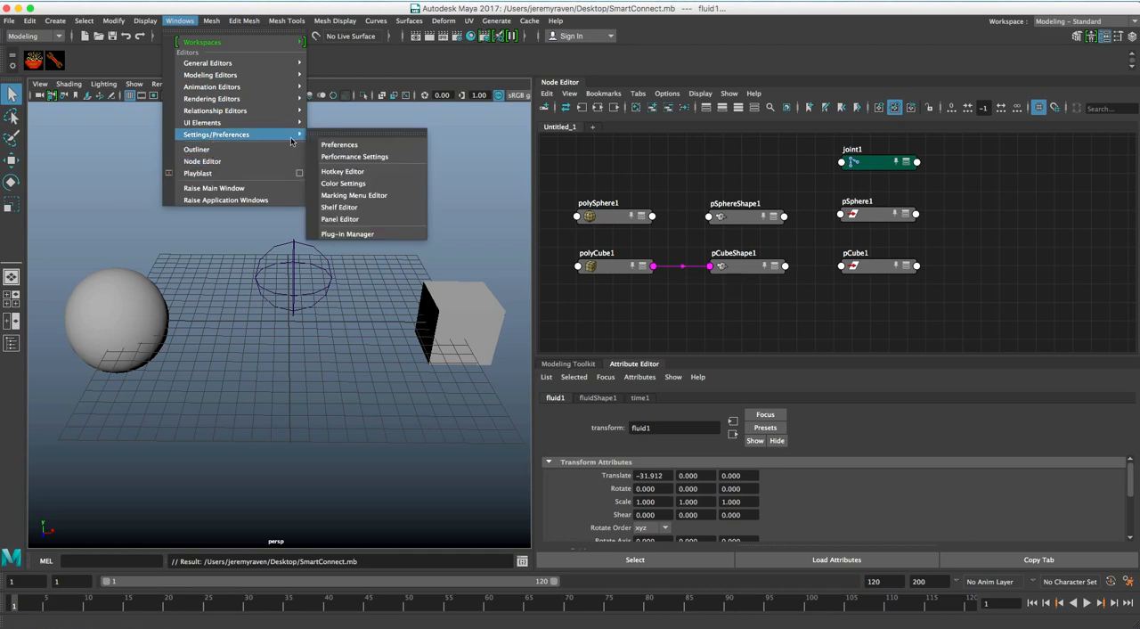
{"action": "left_click", "coordinate": [346, 171]}
{"action": "left_click_drag", "start_coordinate": [370, 114], "coordinate": [397, 87]}
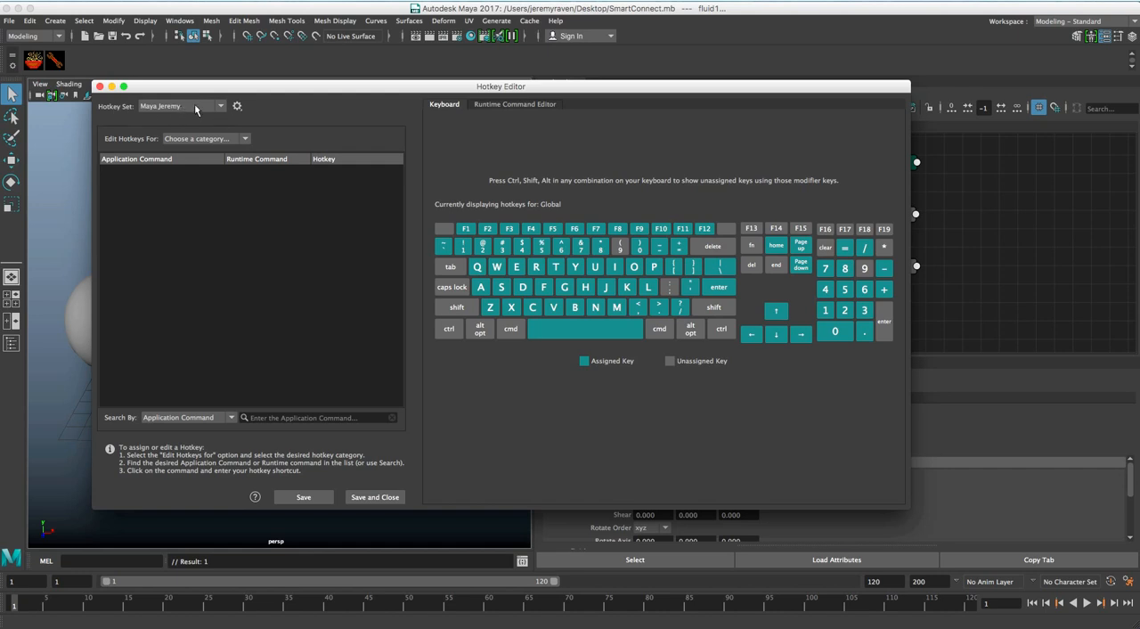
{"action": "left_click", "coordinate": [250, 417]}
{"action": "type", "text": "smart"}
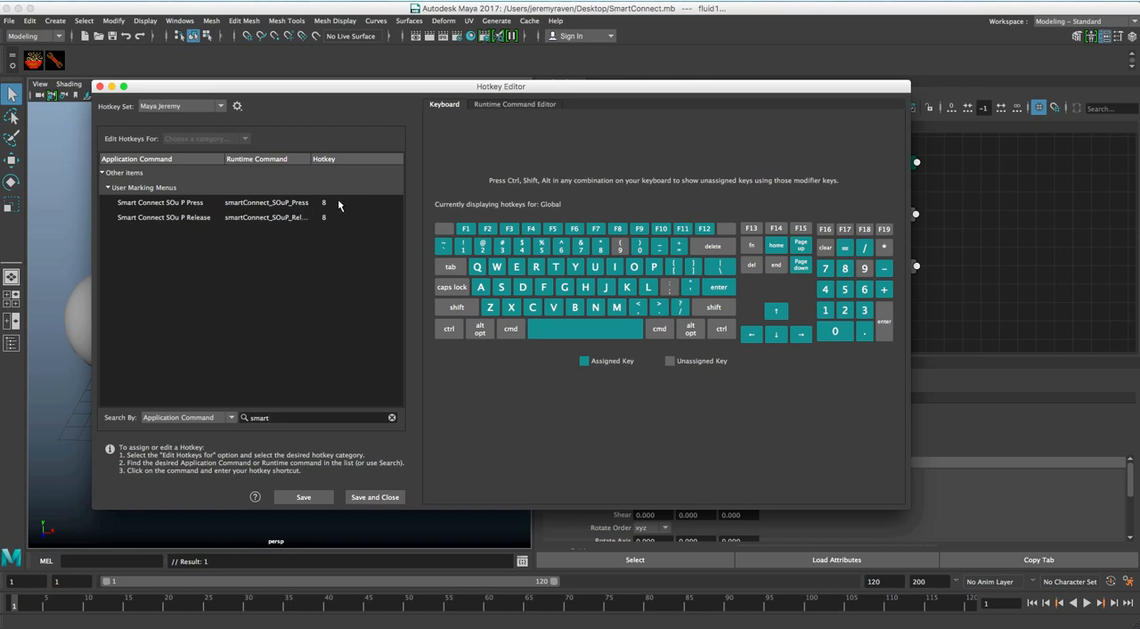
Check the On Press and On Release settings of the Smart Connect SOuP hotkeys, and save and close the Hotkey Editor
{"action": "left_click", "coordinate": [394, 204]}
{"action": "left_click", "coordinate": [399, 203]}
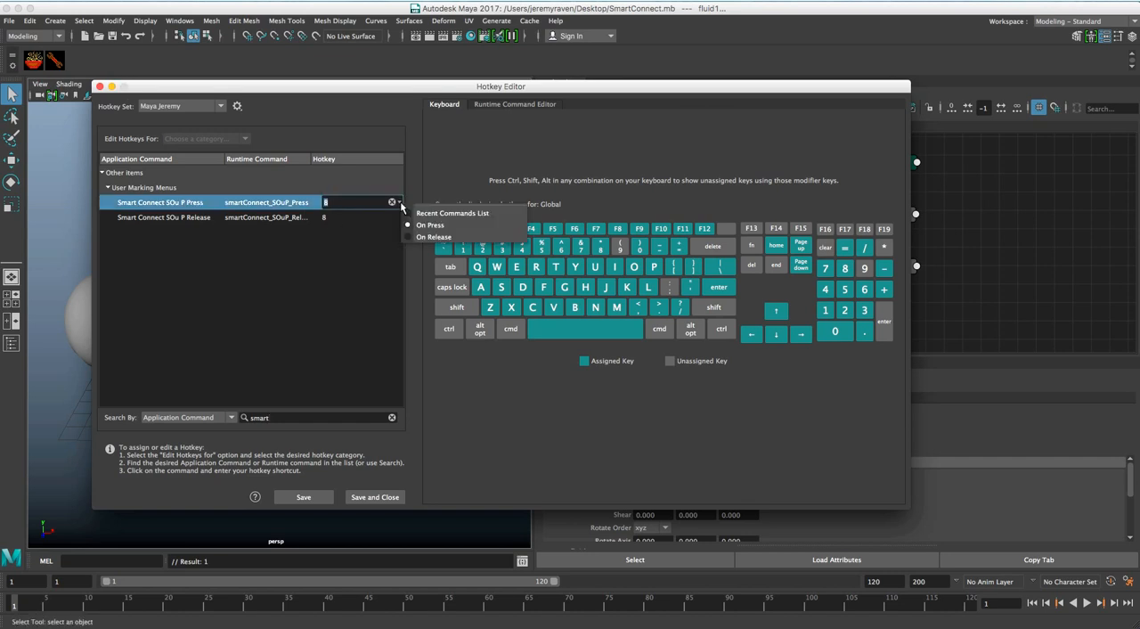
{"action": "left_click", "coordinate": [392, 234]}
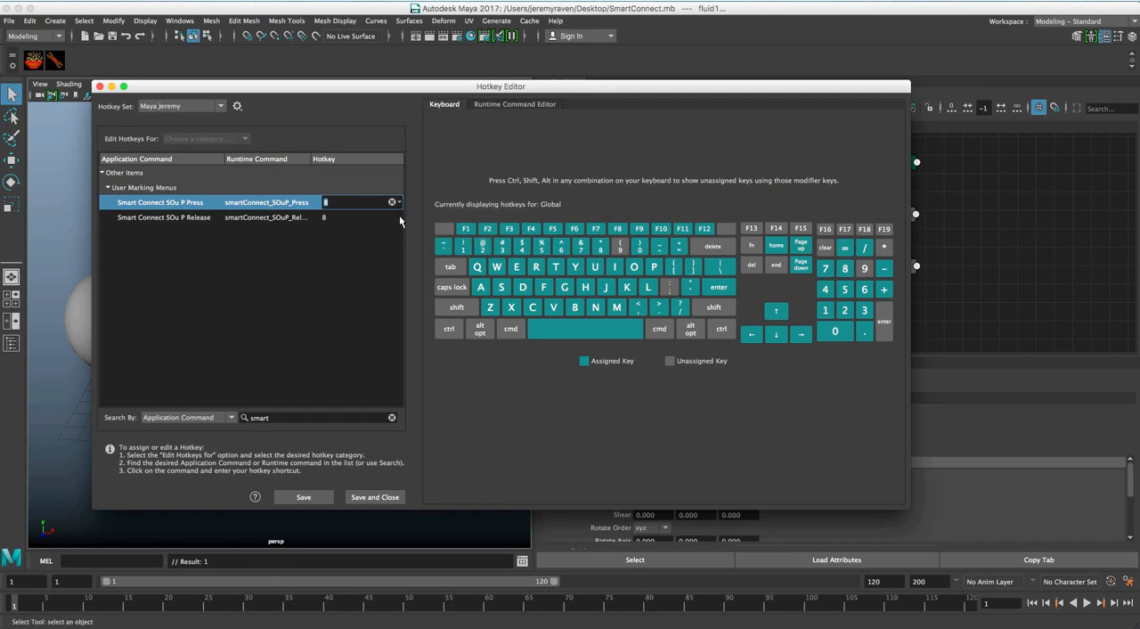
{"action": "left_click", "coordinate": [400, 219]}
{"action": "left_click", "coordinate": [401, 219]}
{"action": "left_click", "coordinate": [408, 250]}
{"action": "left_click", "coordinate": [332, 207]}
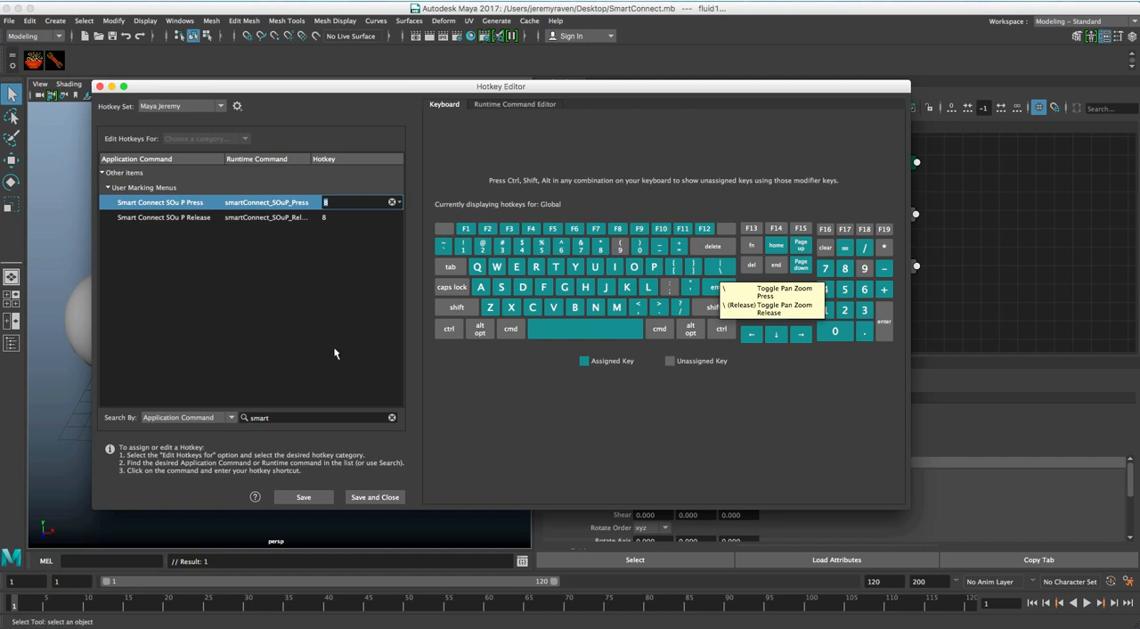
{"action": "key", "text": "Return"}
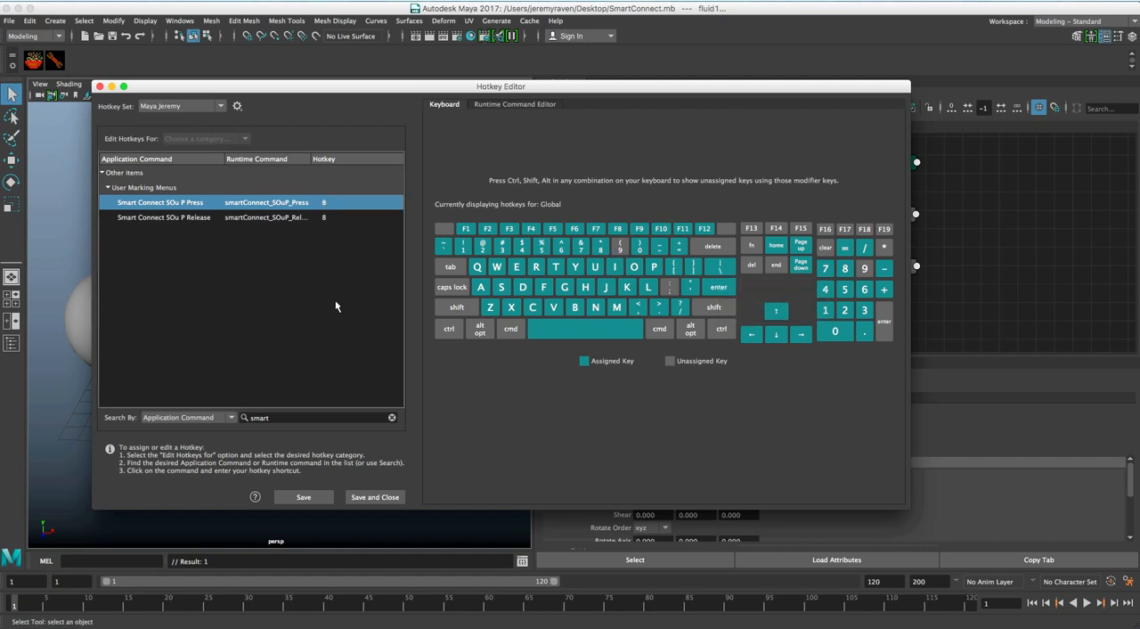
{"action": "left_click", "coordinate": [379, 499]}
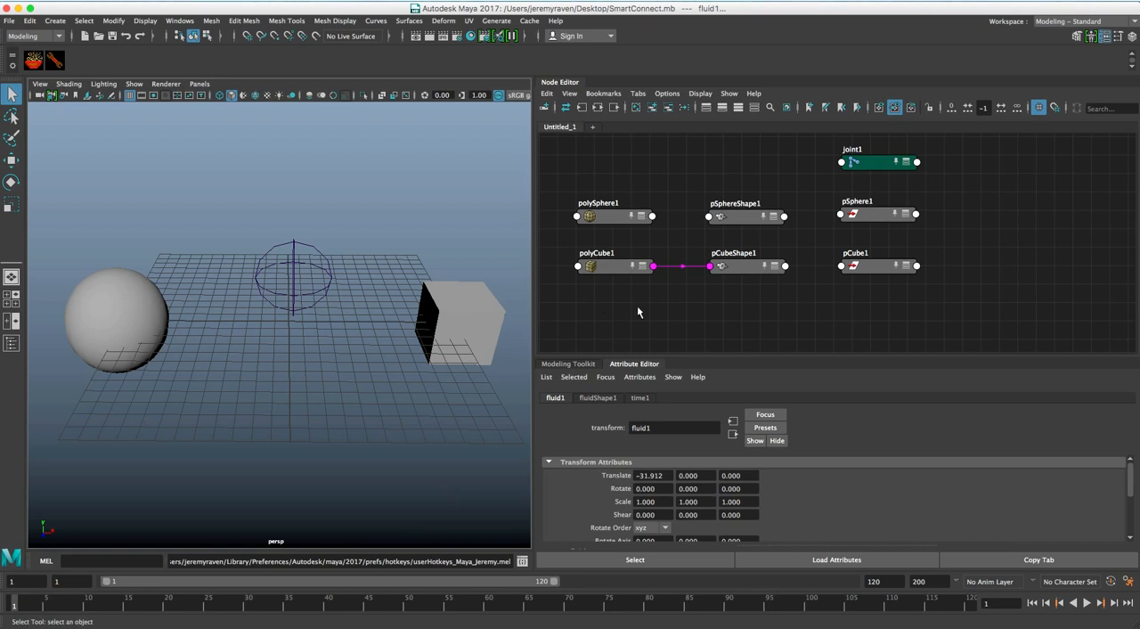
Disconnect polyCube1 from pCubeShape1 in the Node Editor
{"action": "scroll", "coordinate": [667, 258], "scroll_direction": "up", "scroll_amount": 3}
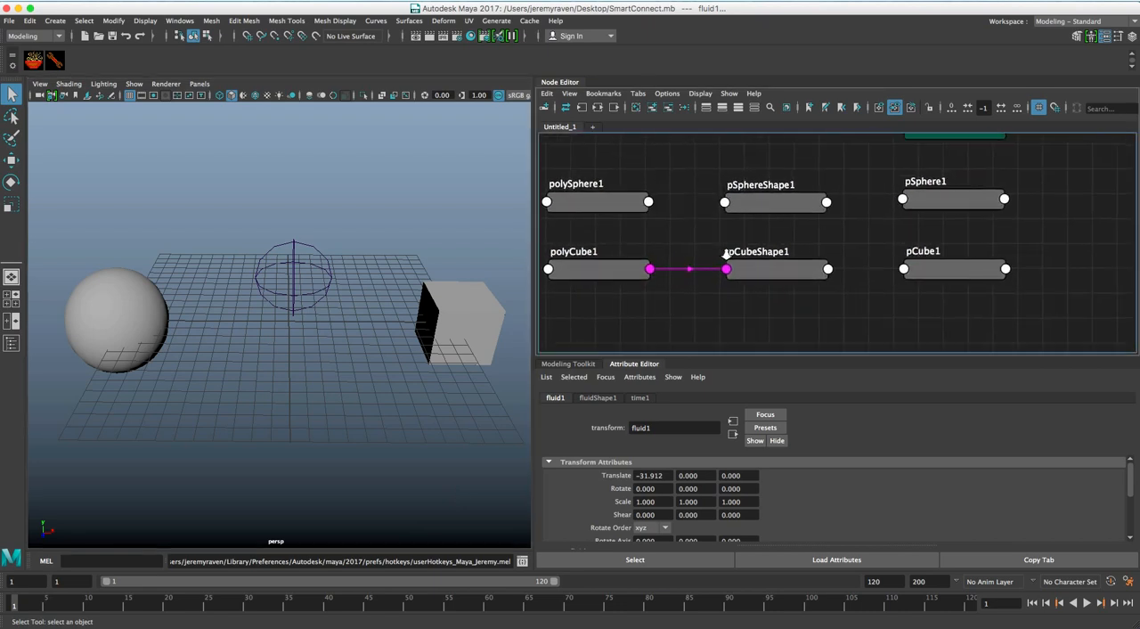
{"action": "scroll", "coordinate": [722, 256], "scroll_direction": "up", "scroll_amount": 2}
{"action": "left_click_drag", "start_coordinate": [712, 261], "coordinate": [739, 286]}
{"action": "key", "text": "Delete"}
{"action": "scroll", "coordinate": [728, 258], "scroll_direction": "up", "scroll_amount": 1}
{"action": "right_click_drag", "start_coordinate": [728, 258], "coordinate": [705, 254], "text": "alt"}
{"action": "middle_click_drag", "start_coordinate": [705, 250], "coordinate": [711, 255], "text": "alt"}
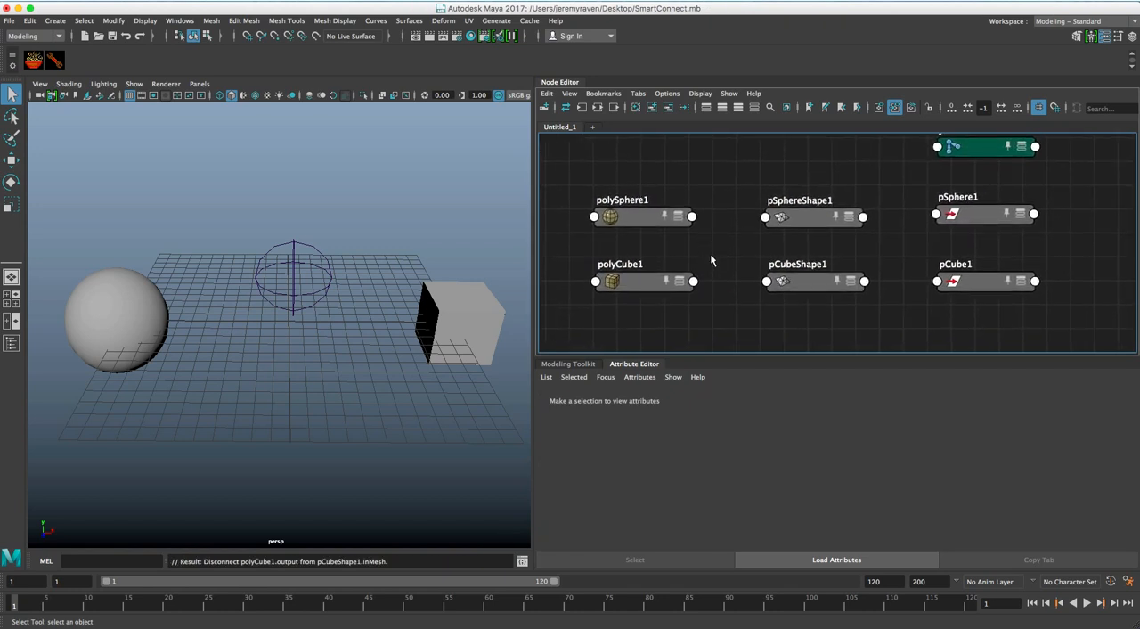
Use Smart Connect to connect the output of polySphere1 to pSphereShape1
{"action": "scroll", "coordinate": [712, 251], "scroll_direction": "up", "scroll_amount": 1}
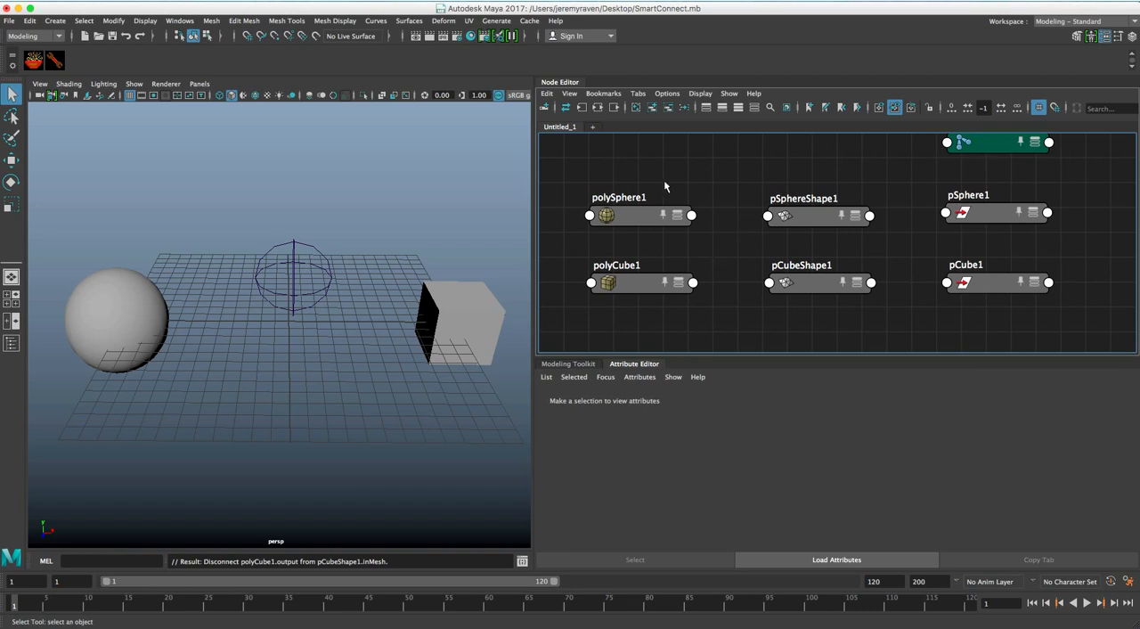
{"action": "left_click", "coordinate": [640, 220]}
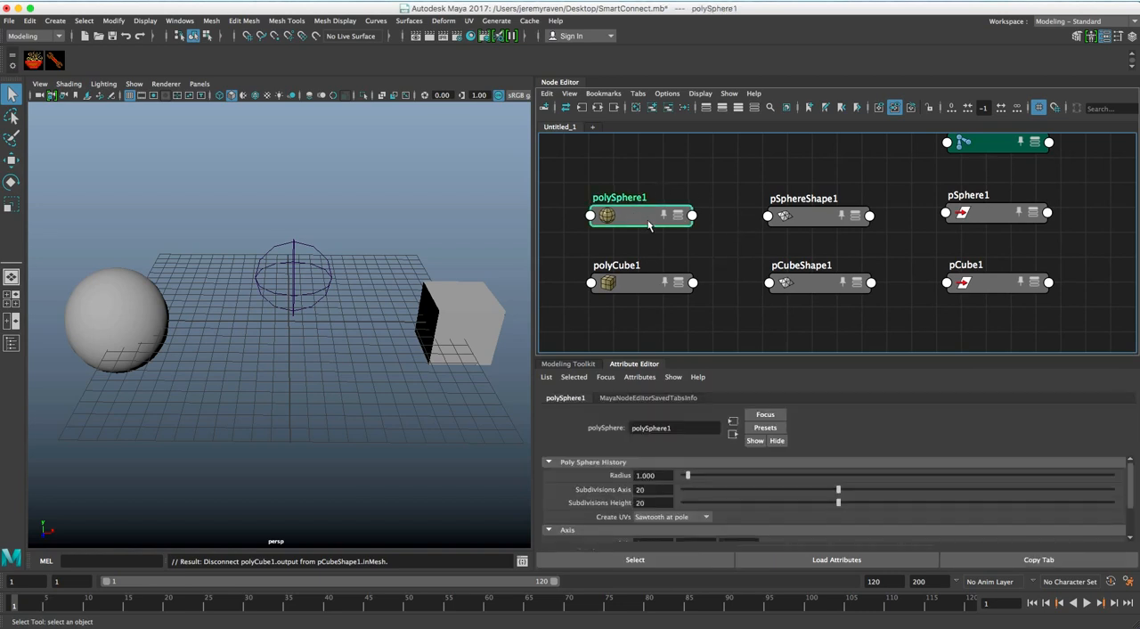
{"action": "left_click", "coordinate": [807, 220]}
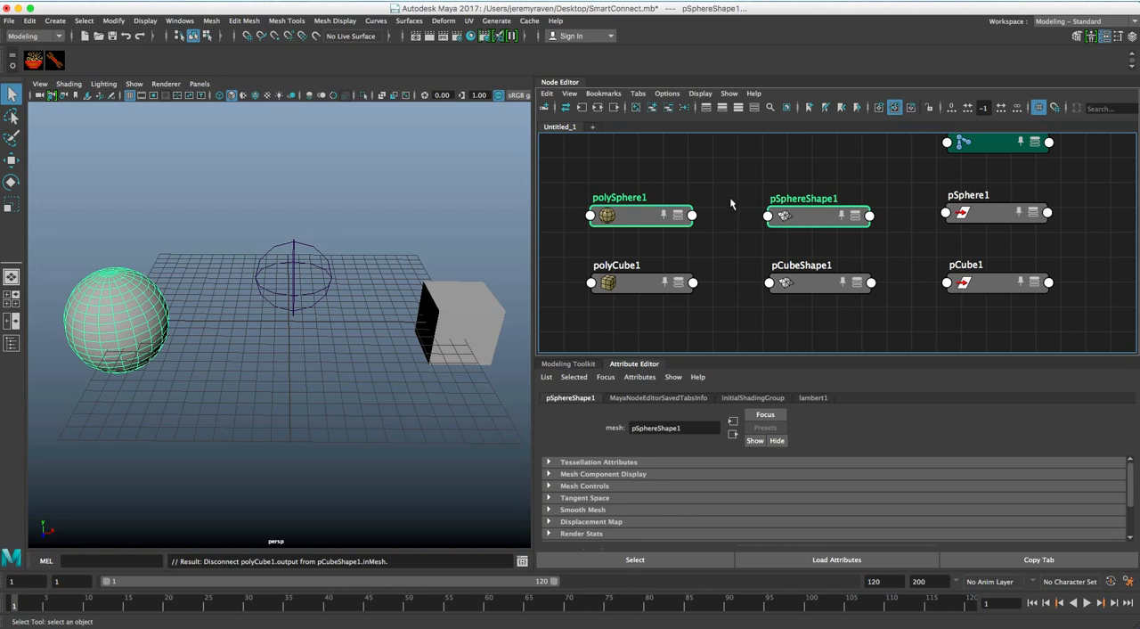
{"action": "right_click", "coordinate": [725, 186]}
{"action": "mouse_move", "coordinate": [748, 193]}
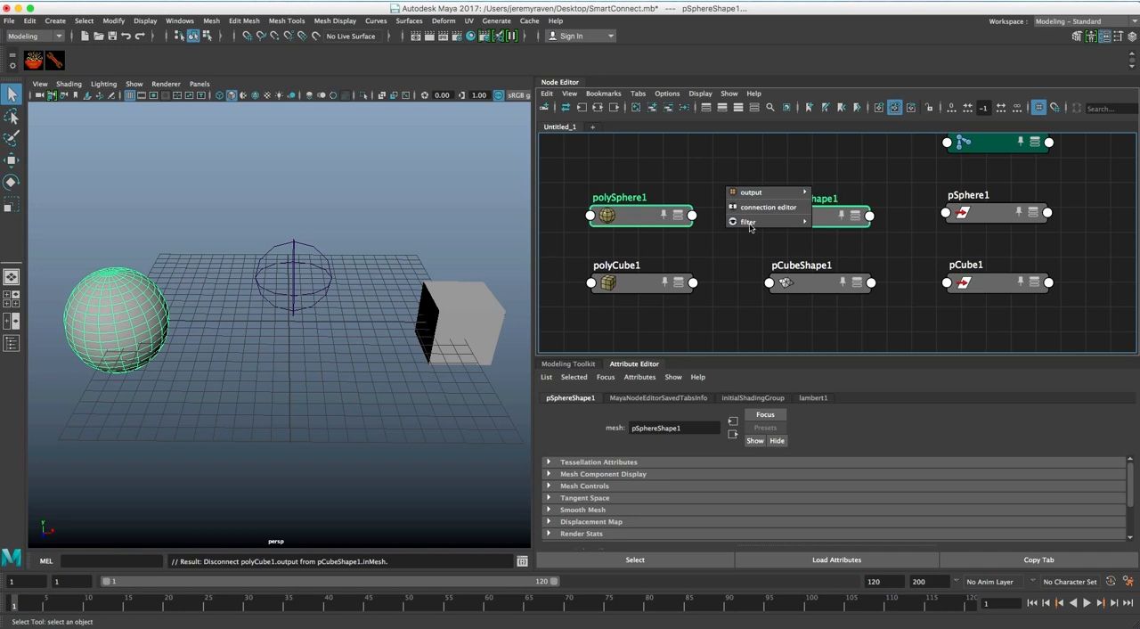
{"action": "left_click", "coordinate": [828, 198]}
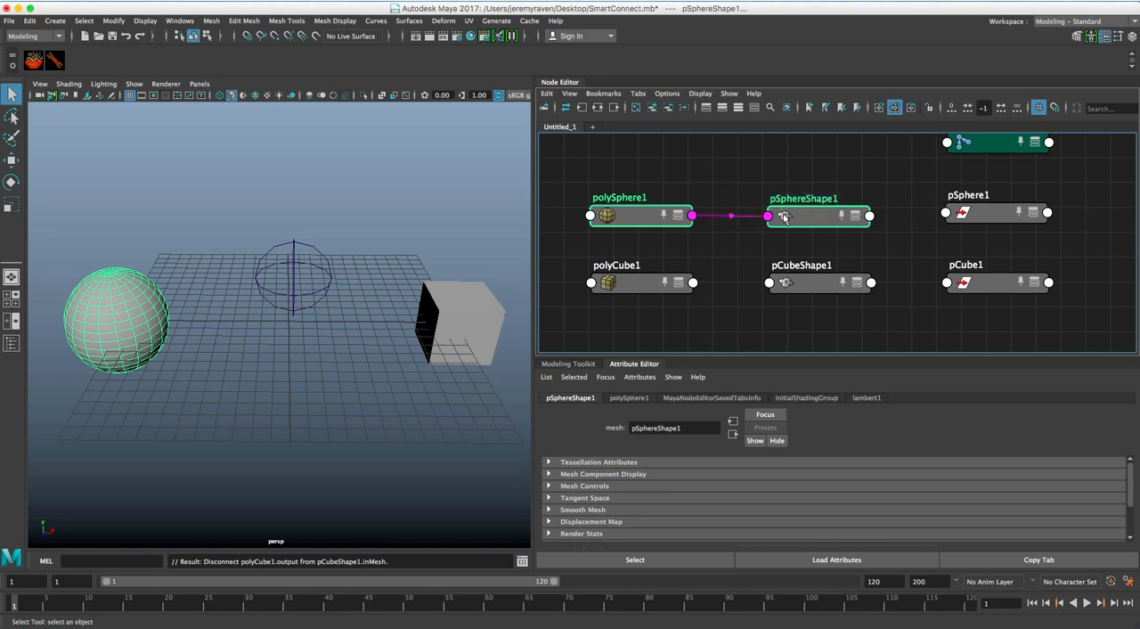
Use Smart Connect to connect the scale of pCube1 to the translate of pSphere1
{"action": "key", "text": "a"}
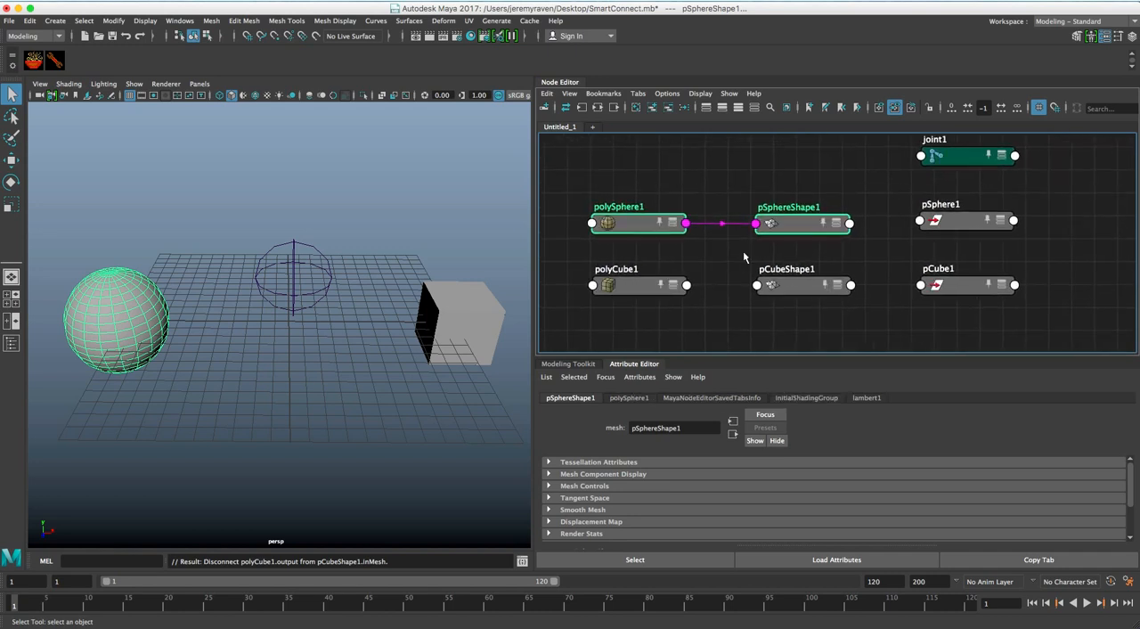
{"action": "left_click_drag", "start_coordinate": [850, 210], "coordinate": [926, 287]}
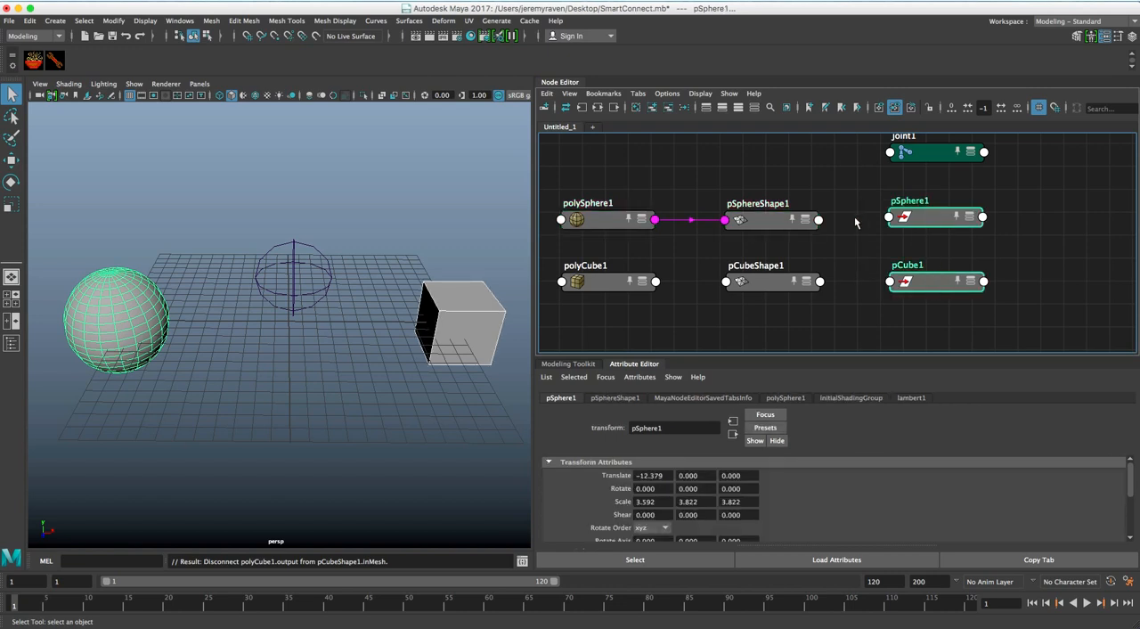
{"action": "right_click", "coordinate": [811, 164]}
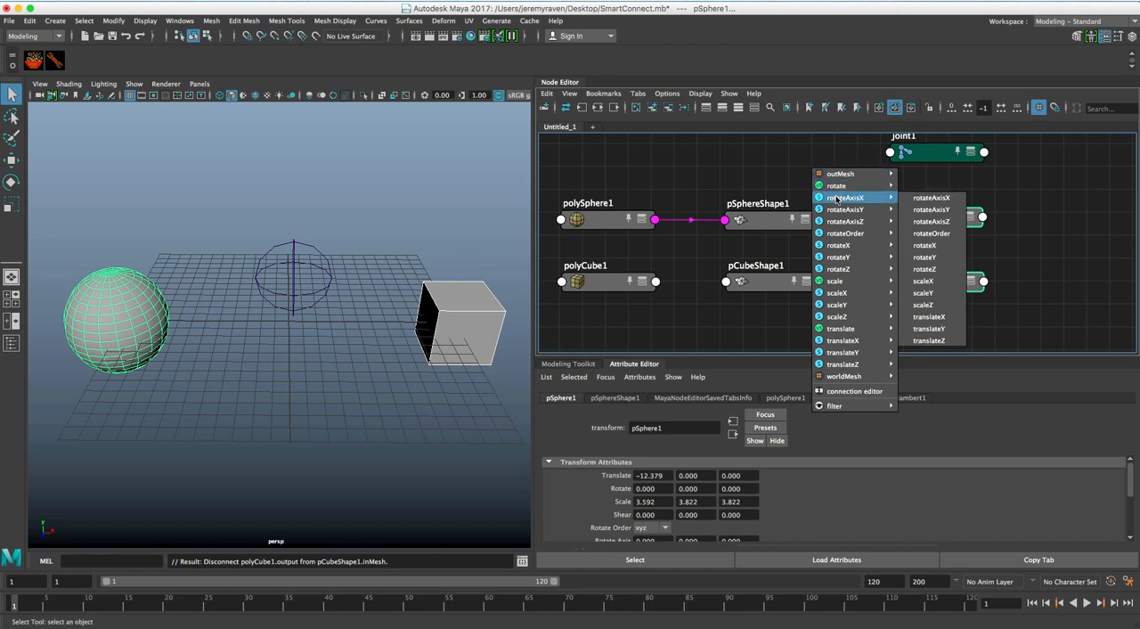
{"action": "mouse_move", "coordinate": [837, 225]}
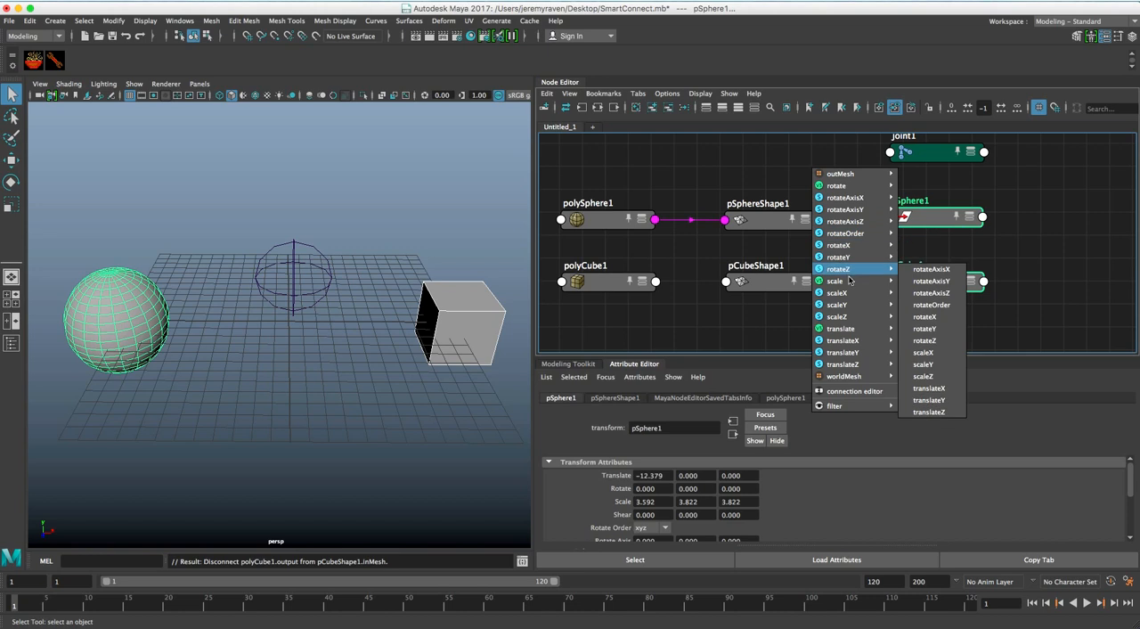
{"action": "mouse_move", "coordinate": [838, 283]}
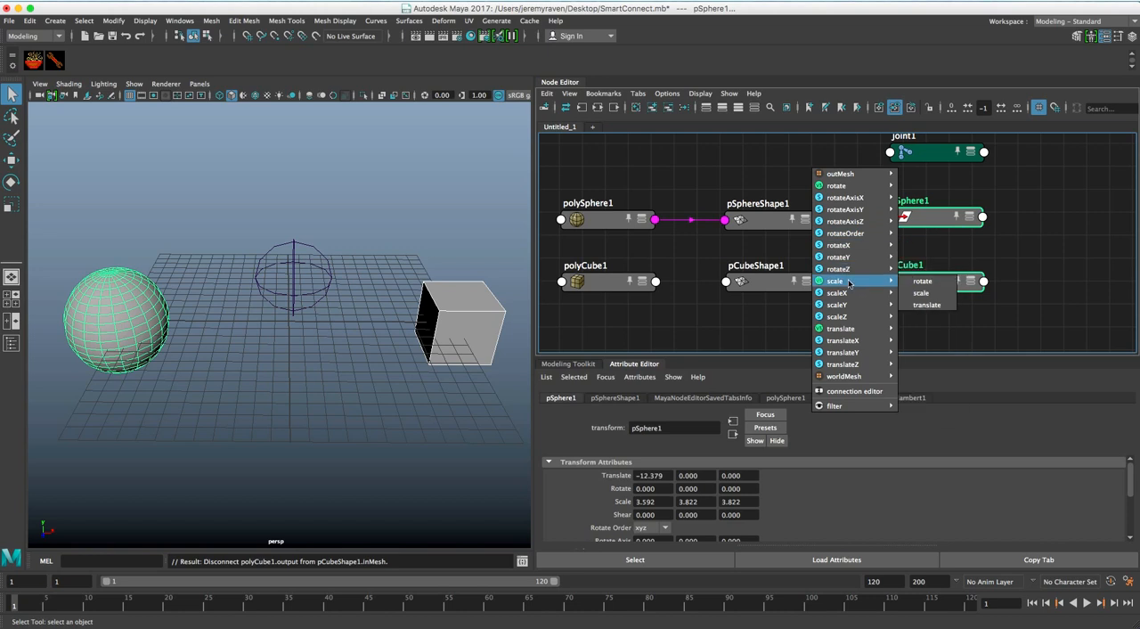
{"action": "left_click", "coordinate": [926, 305]}
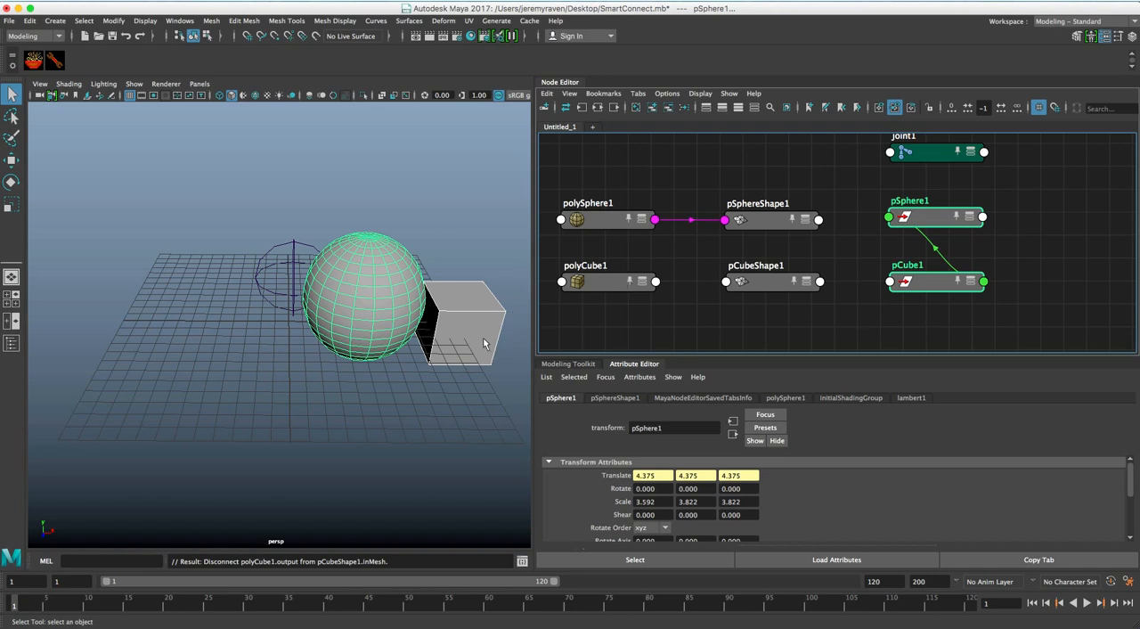
Try scaling the cube uniformly to test how it drives the sphere, and undo the scaling
{"action": "left_click", "coordinate": [476, 401]}
{"action": "left_click", "coordinate": [478, 342]}
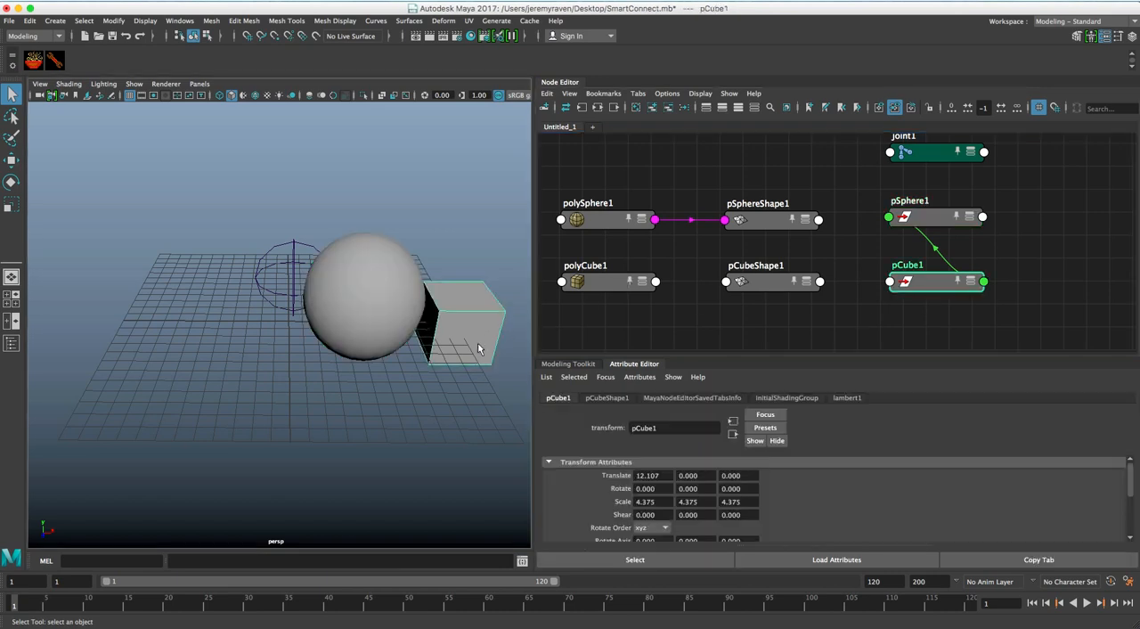
{"action": "key", "text": "r"}
{"action": "mouse_move", "coordinate": [457, 323]}
{"action": "left_mouse_down"}
{"action": "mouse_move", "coordinate": [531, 326]}
{"action": "mouse_move", "coordinate": [419, 326]}
{"action": "mouse_move", "coordinate": [525, 326]}
{"action": "mouse_move", "coordinate": [440, 327]}
{"action": "mouse_move", "coordinate": [457, 326]}
{"action": "left_mouse_up"}
{"action": "key", "text": "ctrl+z"}
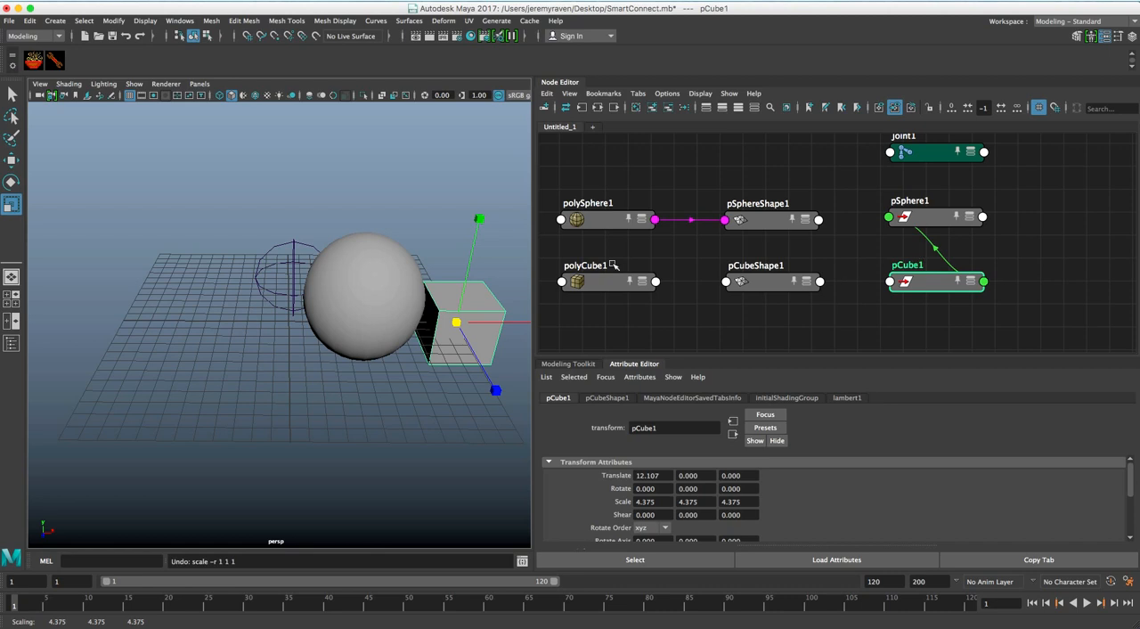
Disconnect pCube1's scale from pSphere1's translate and move the sphere along X to about -8.3
{"action": "left_click", "coordinate": [948, 254]}
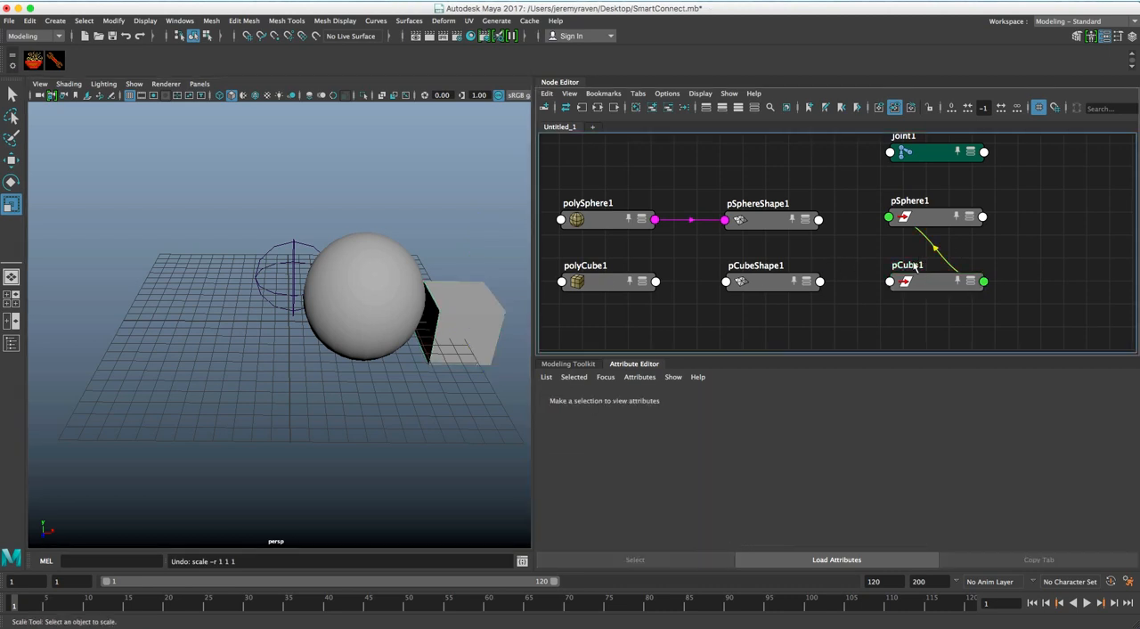
{"action": "key", "text": "Delete"}
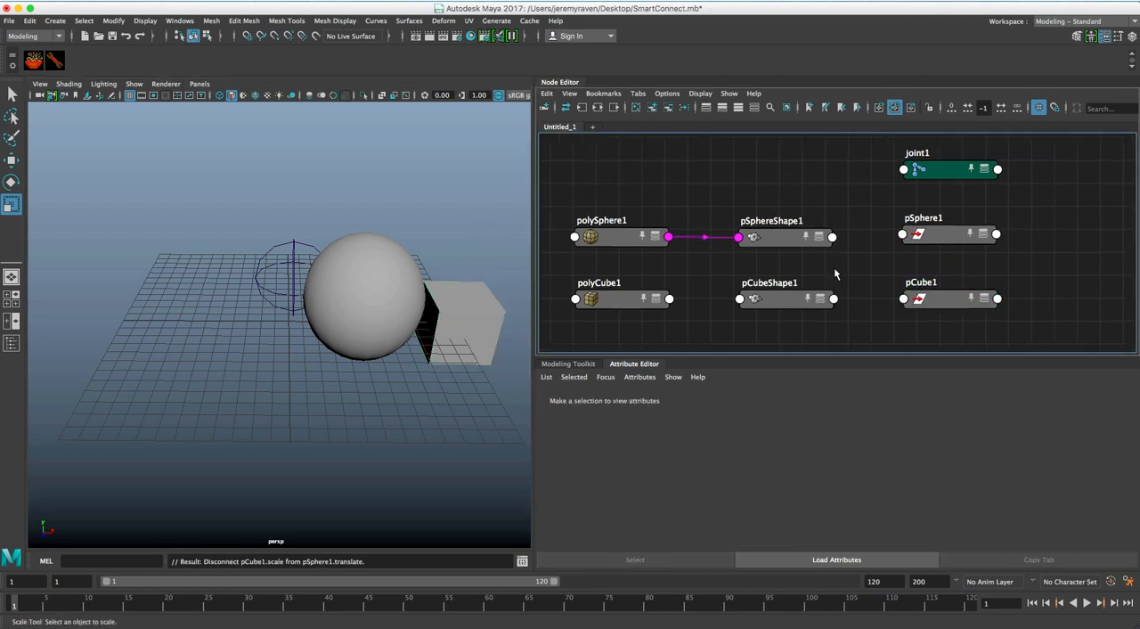
{"action": "left_click", "coordinate": [407, 297]}
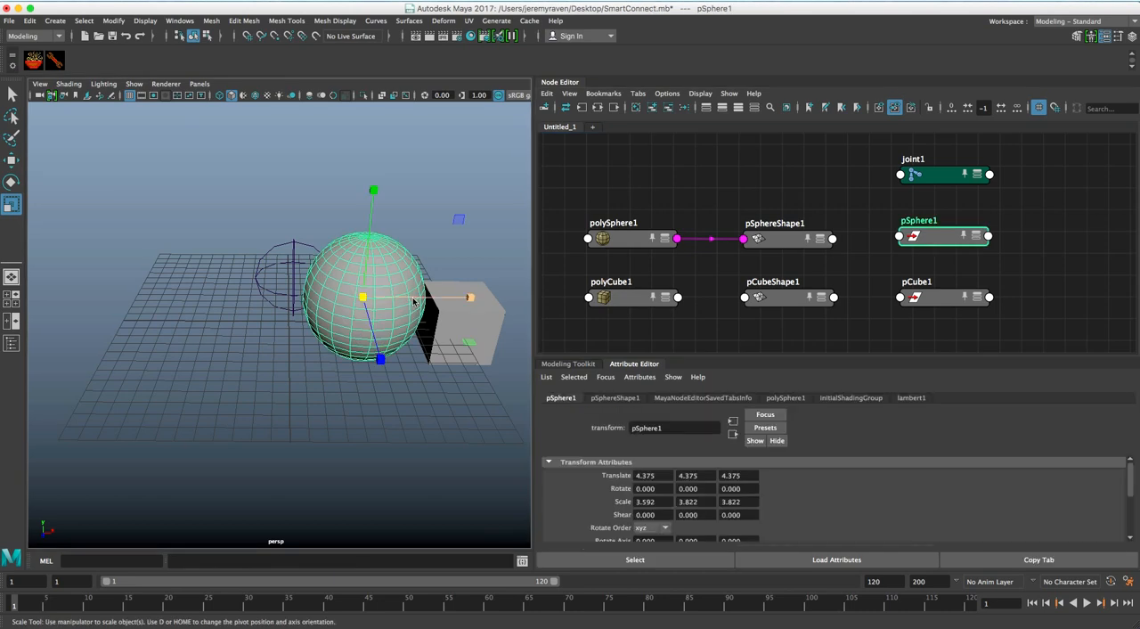
{"action": "key", "text": "w"}
{"action": "left_click_drag", "start_coordinate": [406, 298], "coordinate": [246, 286]}
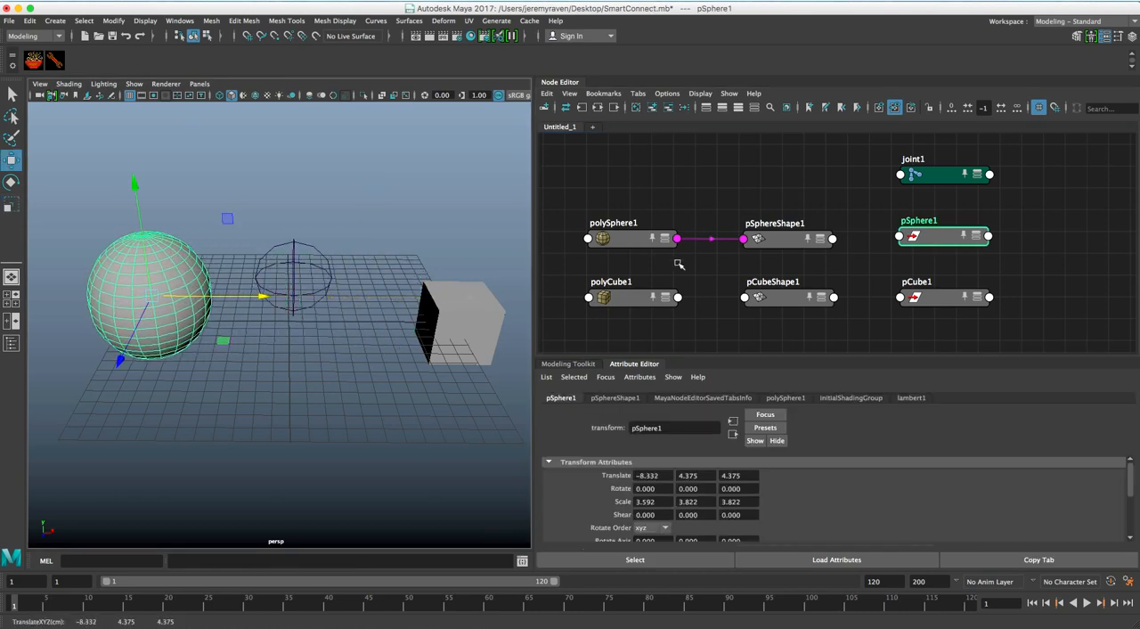
Select joint1, pSphere1 and pCube1, and use Smart Connect to connect jointOrient to scale
{"action": "middle_click_drag", "start_coordinate": [791, 198], "coordinate": [731, 190], "text": "alt"}
{"action": "left_click", "coordinate": [766, 214]}
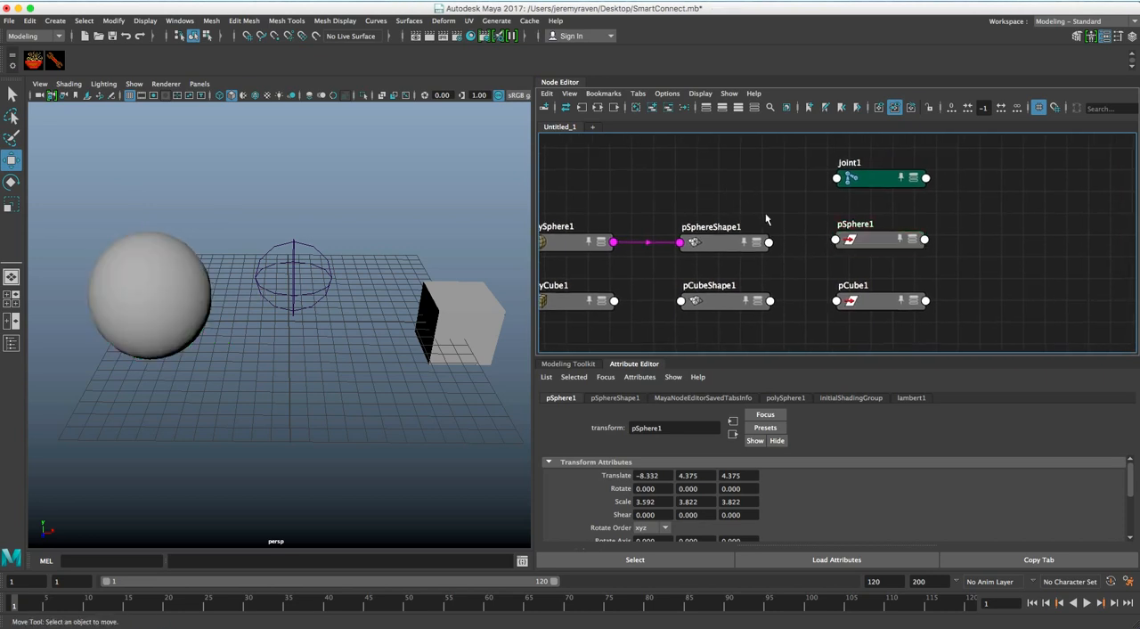
{"action": "left_click", "coordinate": [870, 180]}
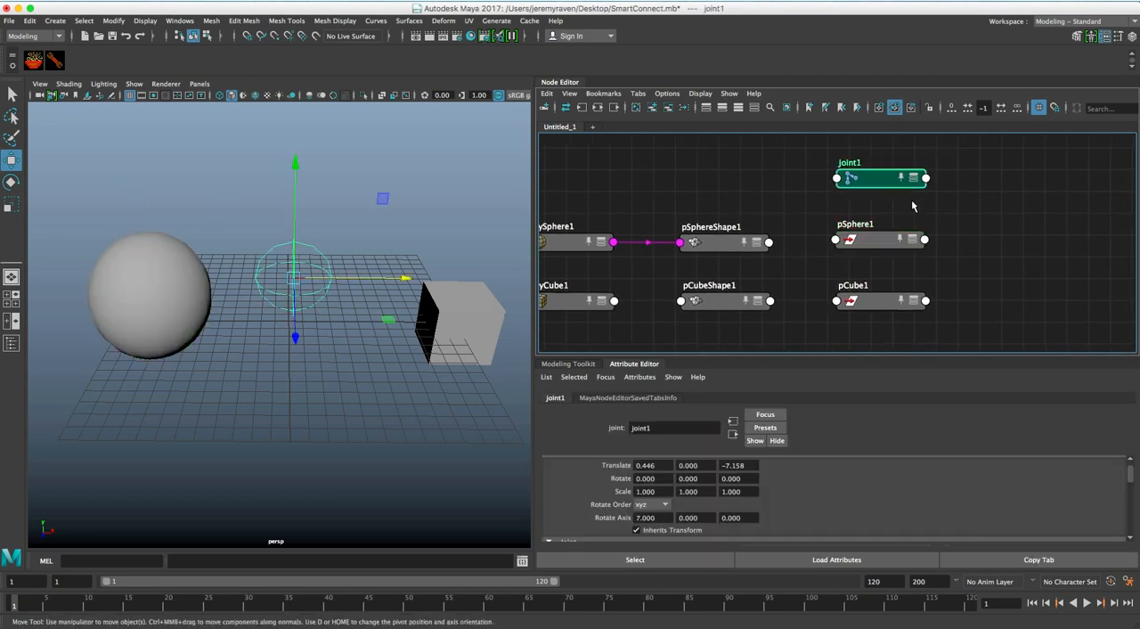
{"action": "left_click", "coordinate": [879, 243], "text": "shift"}
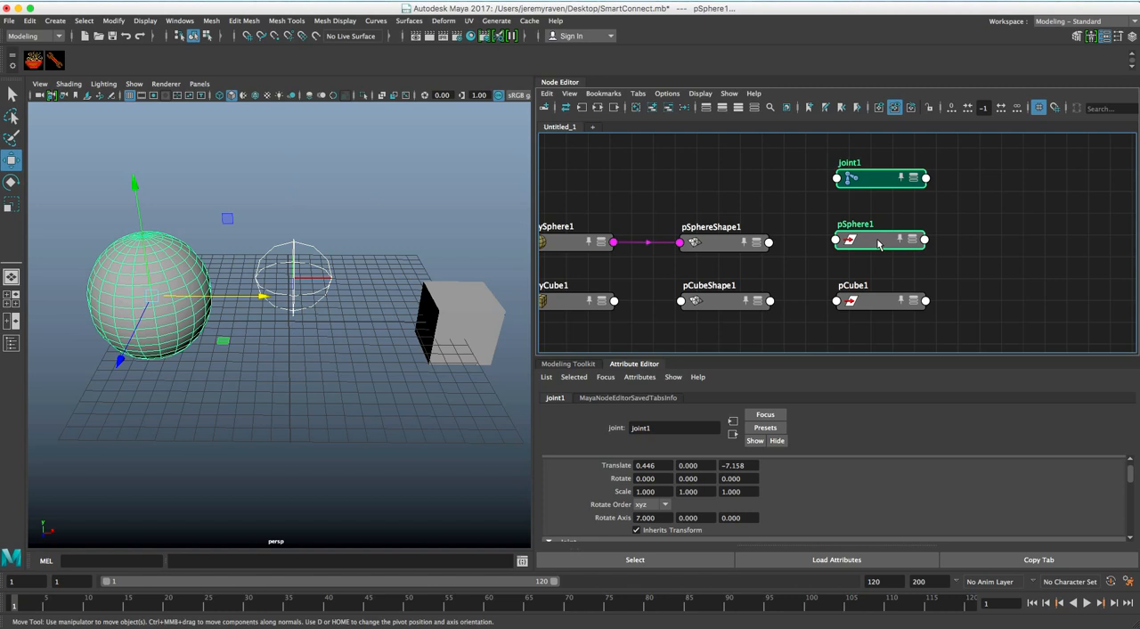
{"action": "left_click", "coordinate": [872, 302], "text": "shift"}
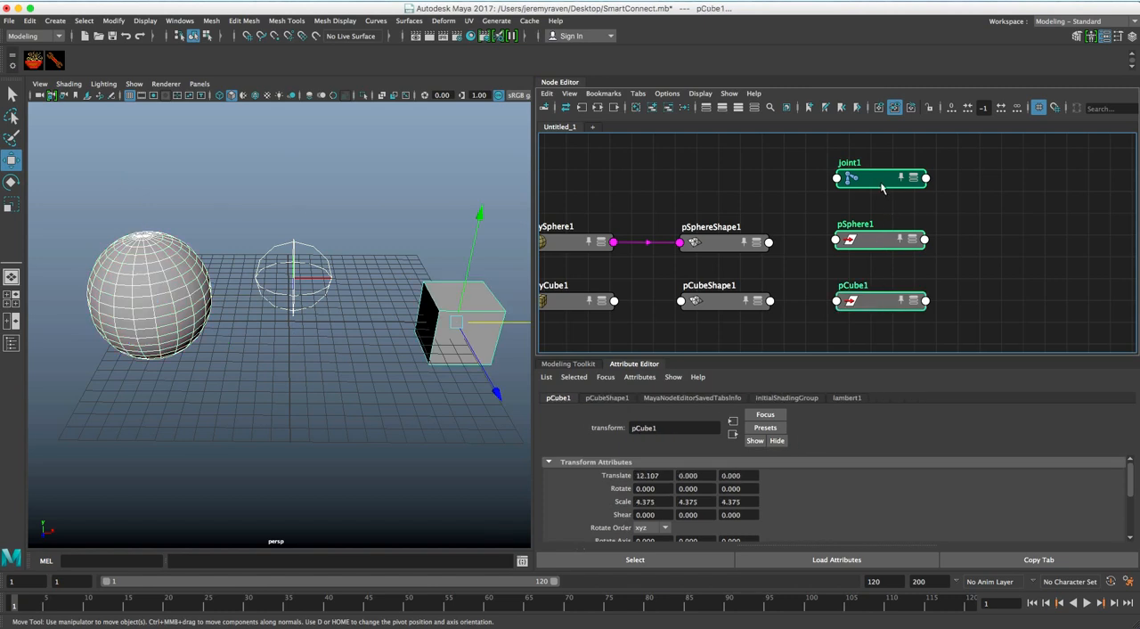
{"action": "right_click", "coordinate": [782, 176]}
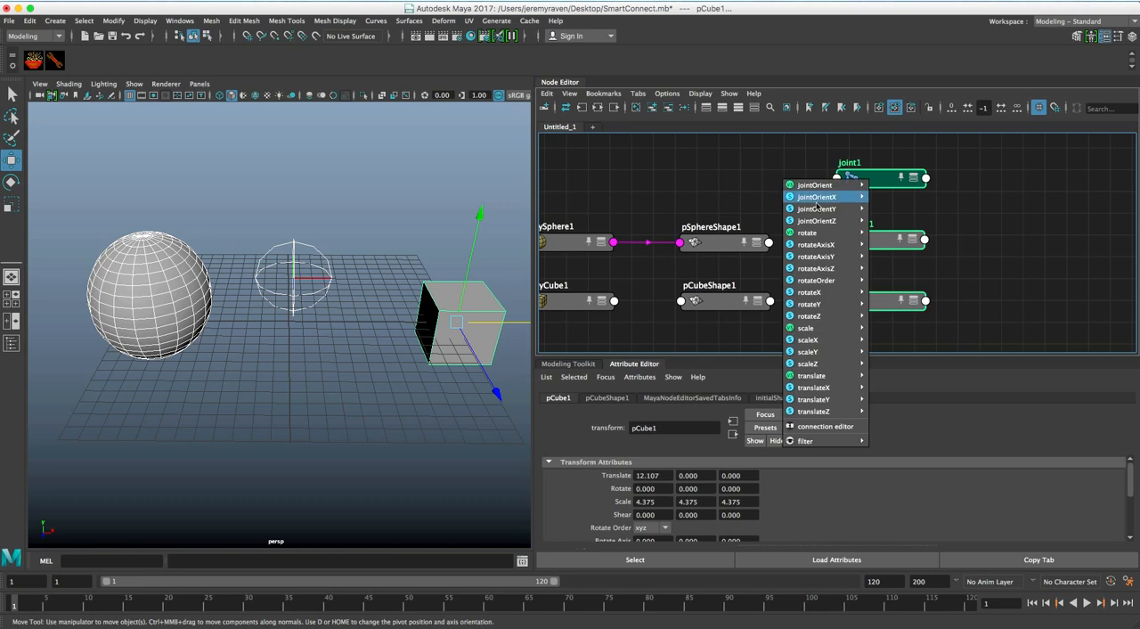
{"action": "mouse_move", "coordinate": [824, 186]}
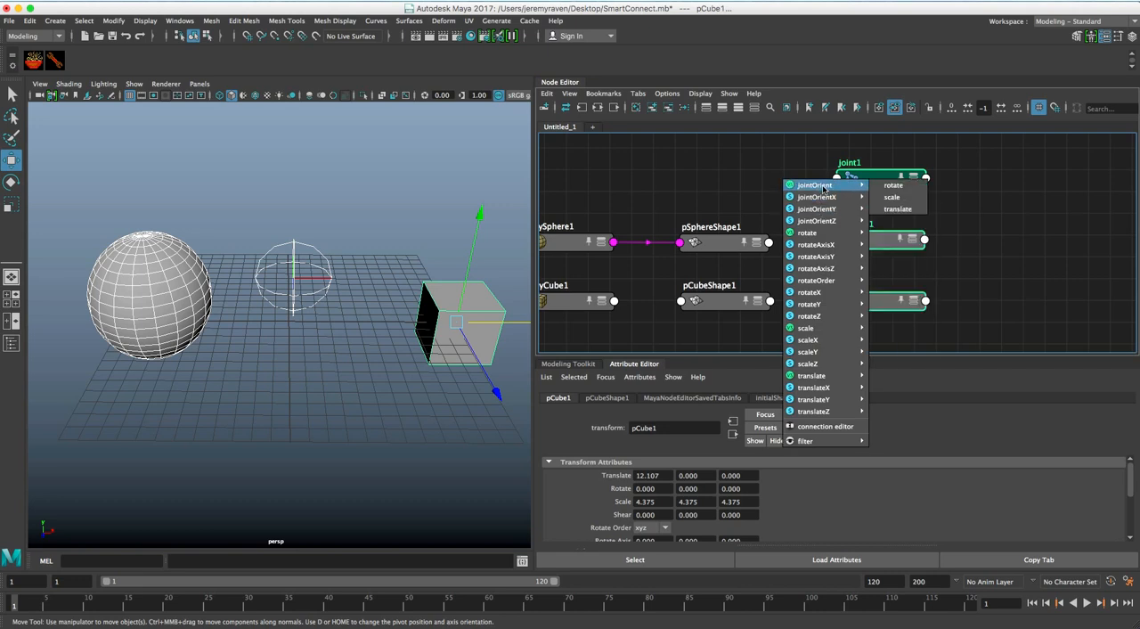
{"action": "left_click", "coordinate": [891, 196]}
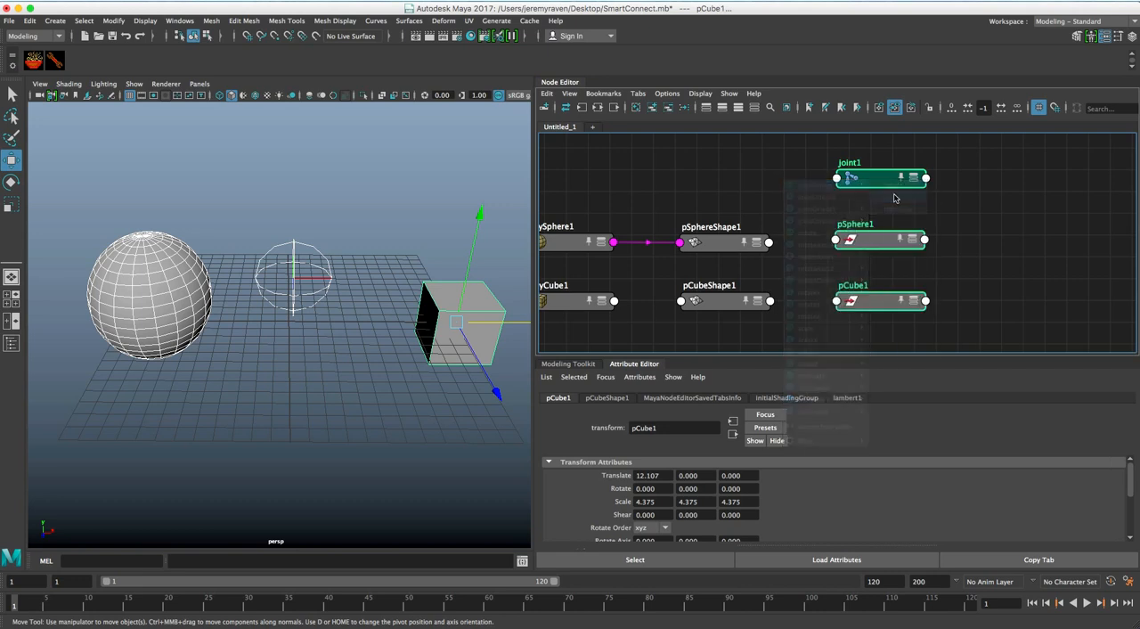
Select joint1 and set its Joint Orient X to -37 to test the connected scales
{"action": "left_click", "coordinate": [276, 299]}
{"action": "right_click_drag", "start_coordinate": [435, 349], "coordinate": [476, 331], "text": "alt"}
{"action": "scroll", "coordinate": [759, 517], "scroll_direction": "down", "scroll_amount": 5}
{"action": "scroll", "coordinate": [764, 518], "scroll_direction": "down", "scroll_amount": 1}
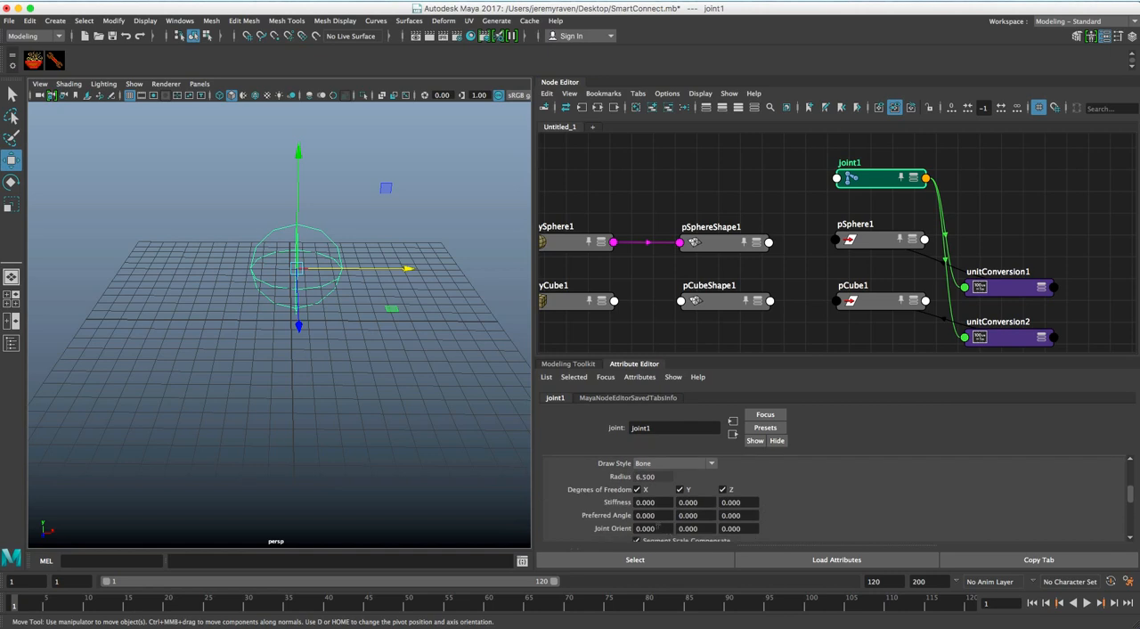
{"action": "left_click_drag", "start_coordinate": [658, 526], "coordinate": [608, 498], "text": "ctrl"}
{"action": "right_click_drag", "start_coordinate": [395, 349], "coordinate": [642, 387], "text": "alt"}
{"action": "middle_click_drag", "start_coordinate": [446, 367], "coordinate": [438, 379], "text": "alt"}
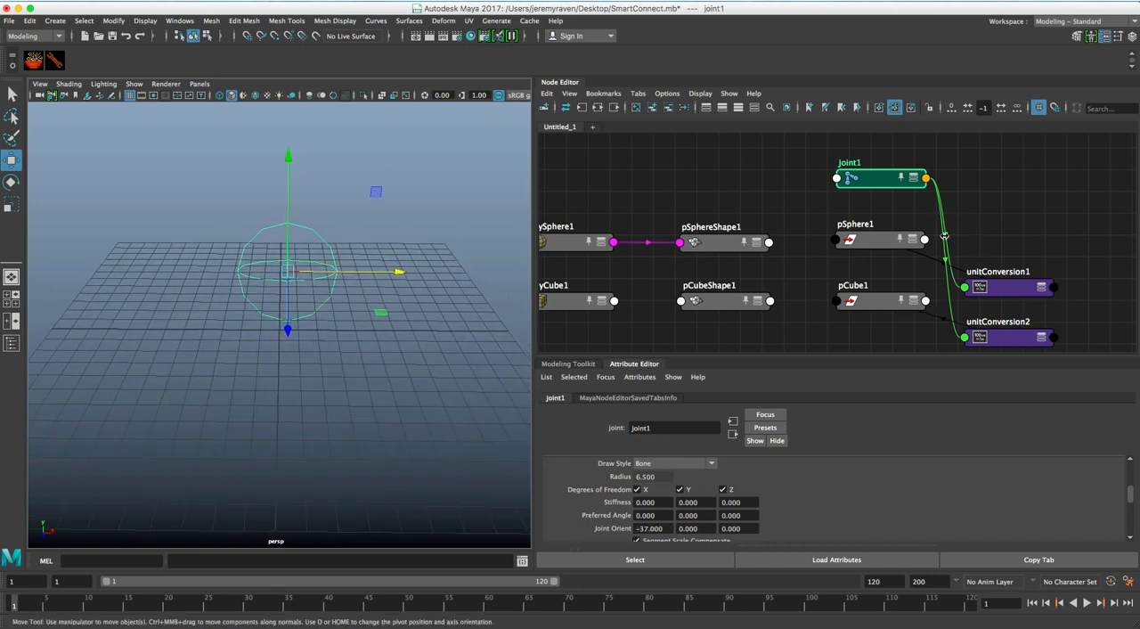
Shift the pSphere1 and pCube1 nodes slightly away from the unit conversions and inspect pCube1's connected Scale values
{"action": "left_click_drag", "start_coordinate": [908, 241], "coordinate": [882, 237]}
{"action": "left_click_drag", "start_coordinate": [895, 303], "coordinate": [880, 301]}
{"action": "left_click_drag", "start_coordinate": [496, 312], "coordinate": [413, 304], "text": "alt"}
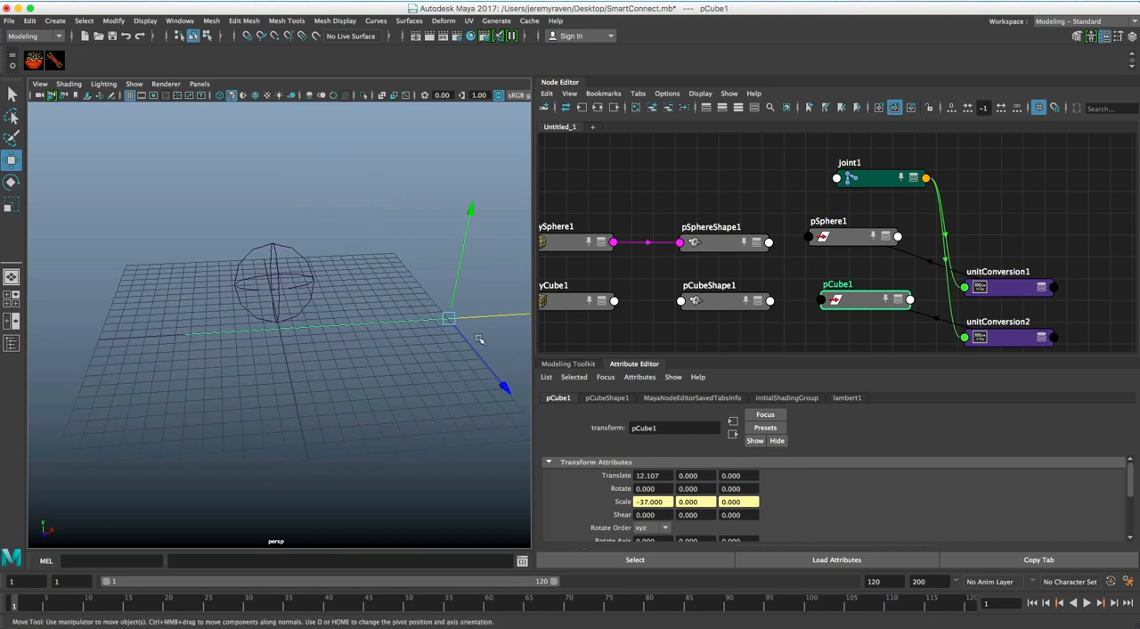
{"action": "scroll", "coordinate": [711, 517], "scroll_direction": "down", "scroll_amount": 2}
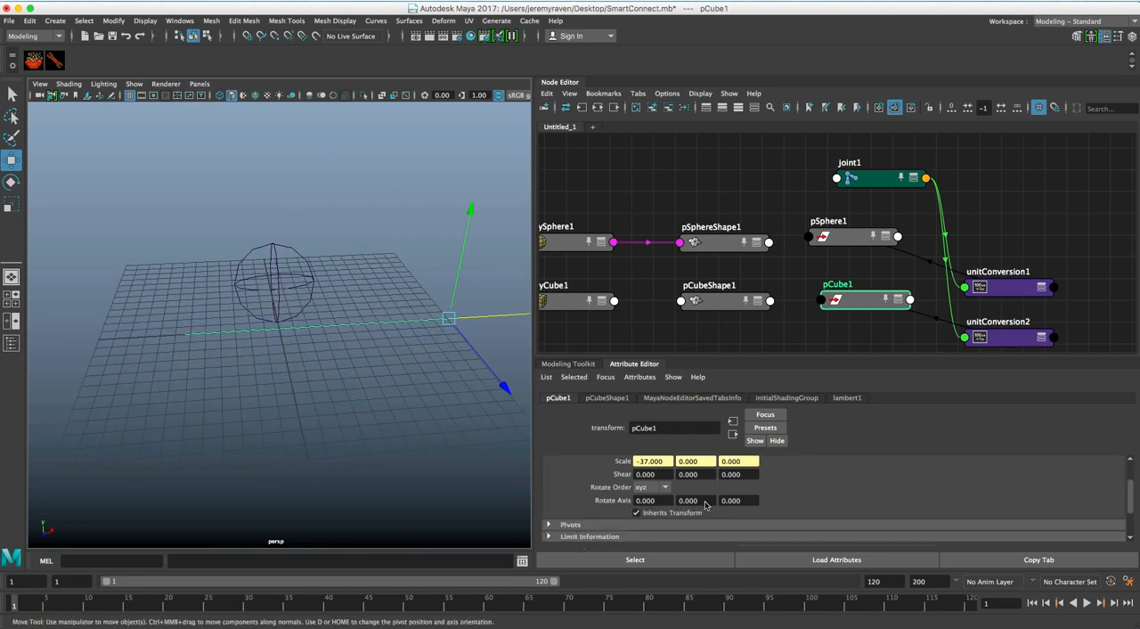
{"action": "scroll", "coordinate": [708, 501], "scroll_direction": "up", "scroll_amount": 2}
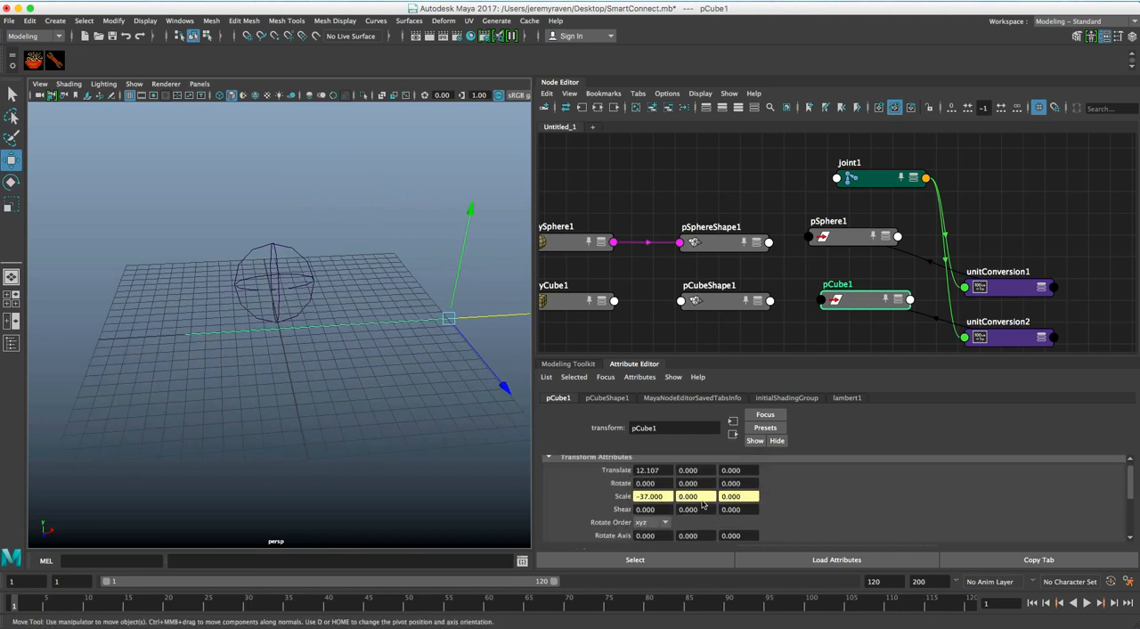
{"action": "scroll", "coordinate": [703, 505], "scroll_direction": "up", "scroll_amount": 1}
{"action": "scroll", "coordinate": [703, 505], "scroll_direction": "down", "scroll_amount": 1}
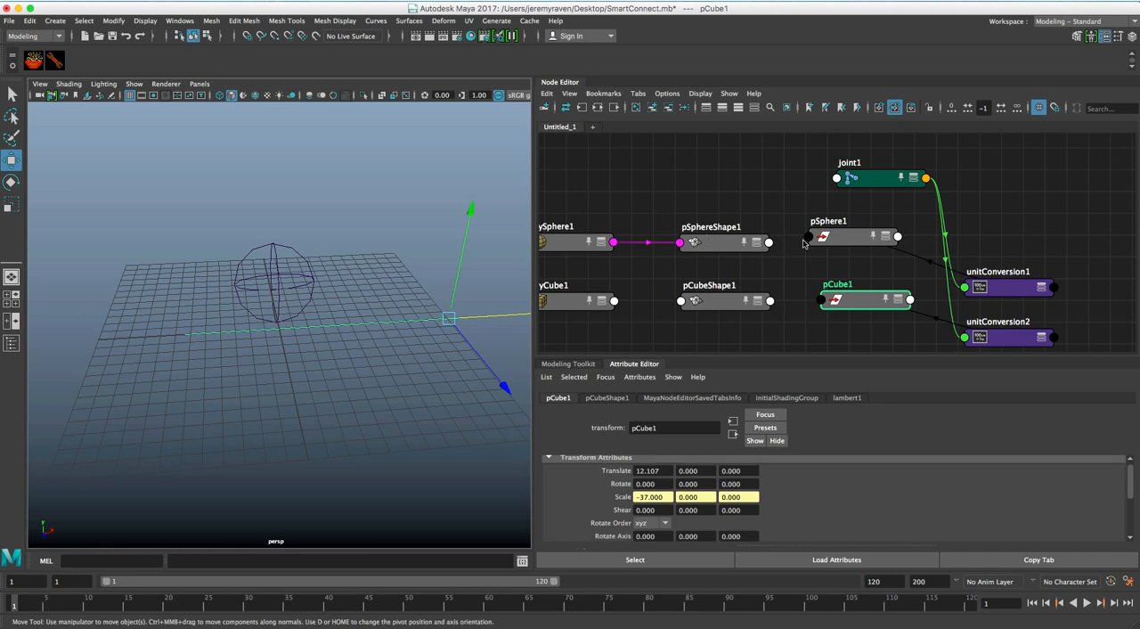
Set joint1's Joint Orient Y to -1 and Z to 2, clear the selection and inspect the scaled objects
{"action": "left_click", "coordinate": [855, 184]}
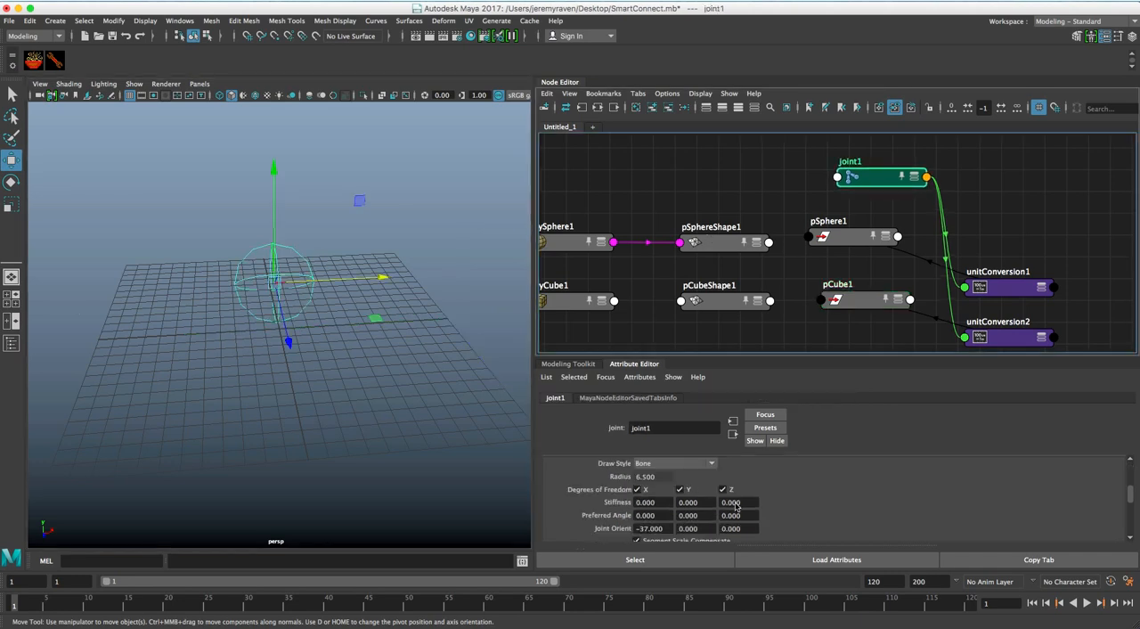
{"action": "scroll", "coordinate": [733, 505], "scroll_direction": "down", "scroll_amount": 3}
{"action": "left_click_drag", "start_coordinate": [710, 488], "coordinate": [740, 488], "text": "ctrl"}
{"action": "left_click_drag", "start_coordinate": [285, 389], "coordinate": [348, 381], "text": "alt"}
{"action": "left_click_drag", "start_coordinate": [757, 488], "coordinate": [744, 488], "text": "ctrl"}
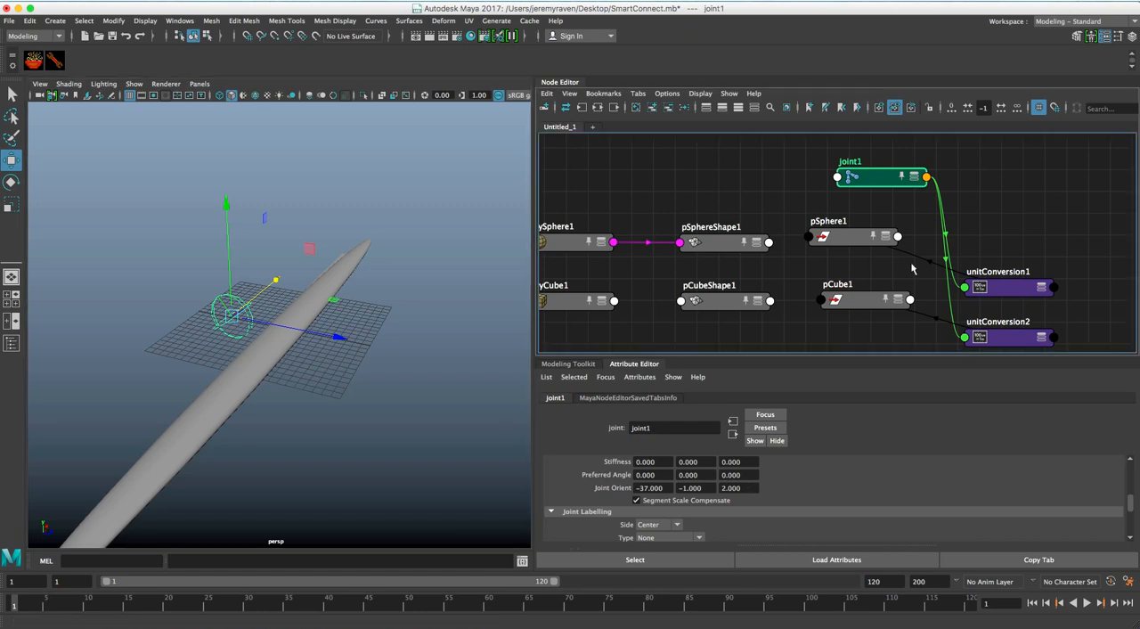
{"action": "middle_click_drag", "start_coordinate": [911, 262], "coordinate": [926, 272]}
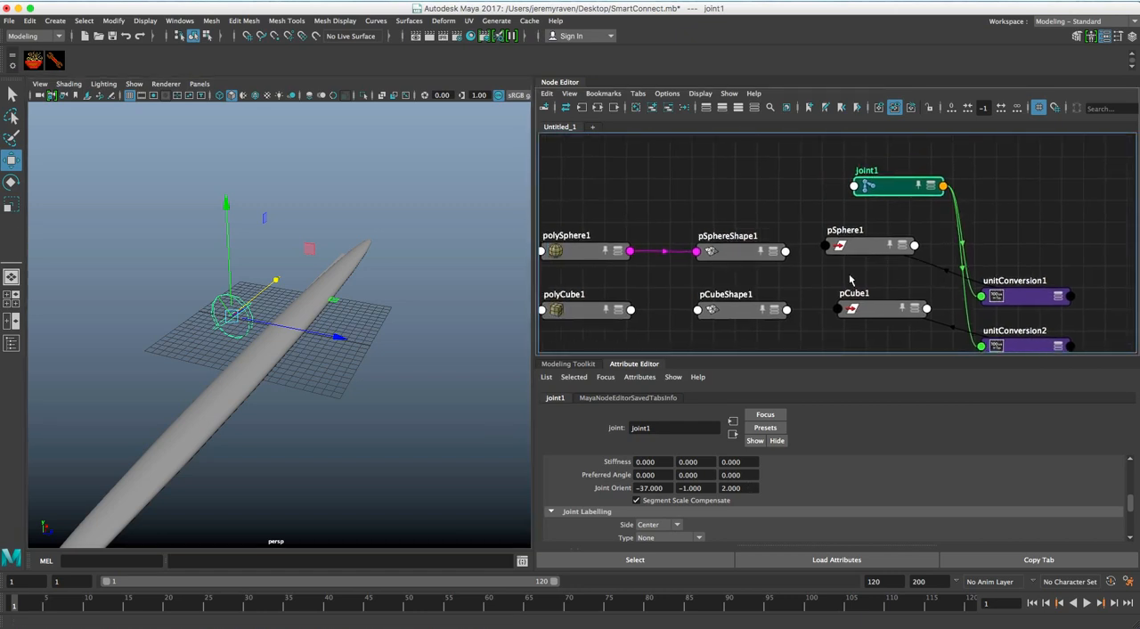
{"action": "middle_click_drag", "start_coordinate": [783, 225], "coordinate": [800, 210], "text": "alt"}
{"action": "right_click_drag", "start_coordinate": [800, 210], "coordinate": [795, 207], "text": "alt"}
{"action": "middle_click_drag", "start_coordinate": [794, 207], "coordinate": [796, 211], "text": "alt"}
{"action": "left_click", "coordinate": [798, 214]}
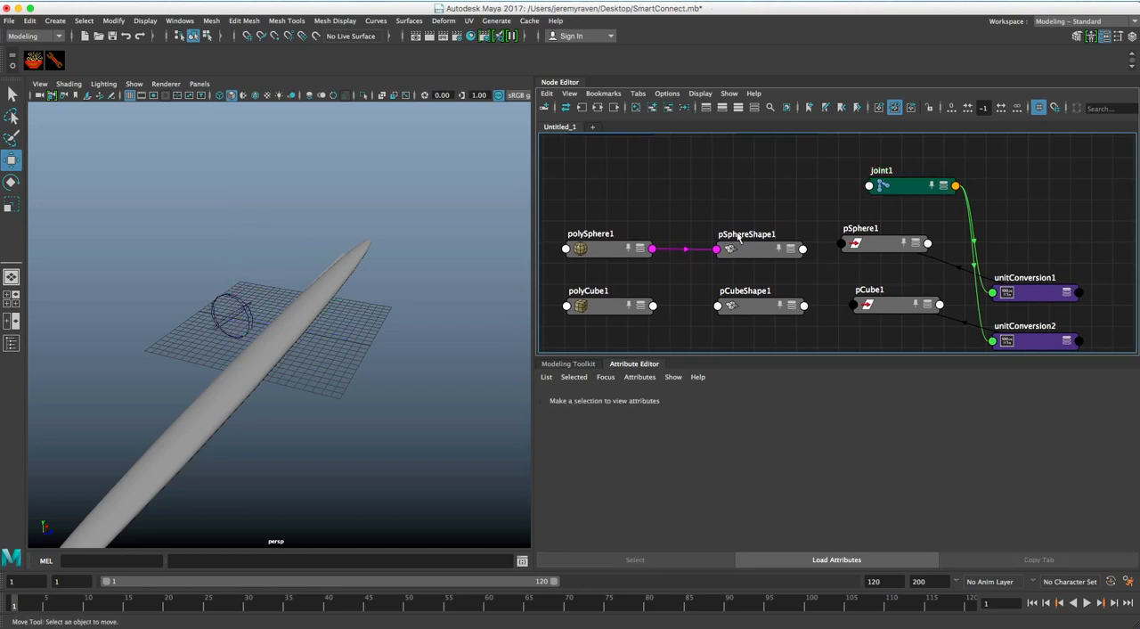
{"action": "left_click_drag", "start_coordinate": [363, 320], "coordinate": [267, 314], "text": "alt"}
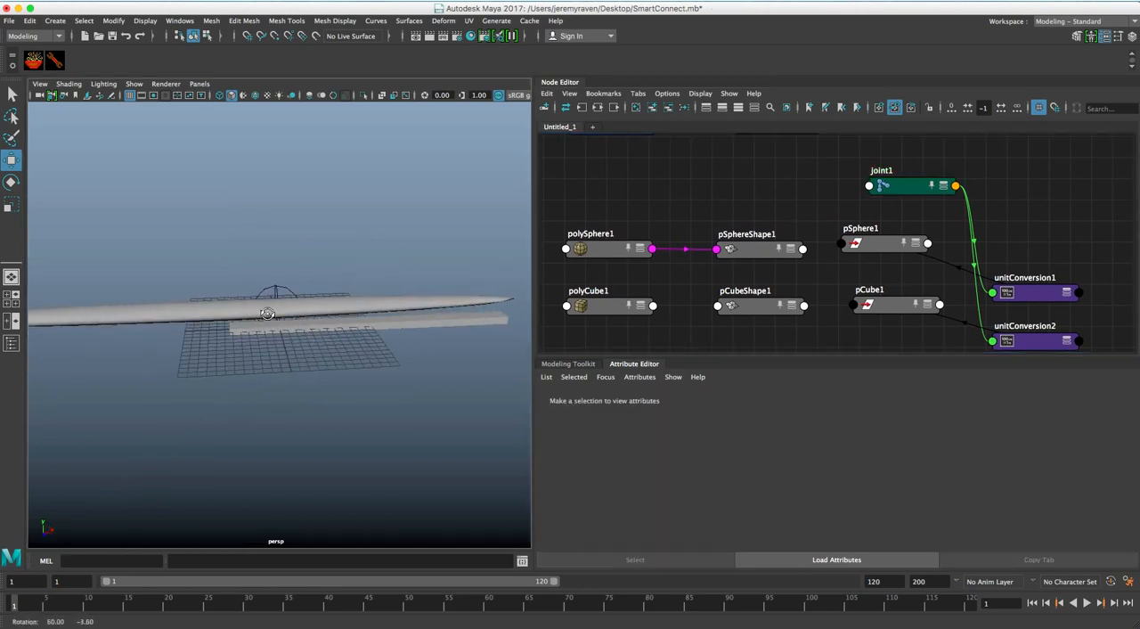
Select computeVelocity1 and pointCloudField, and use Smart Connect to connect outVelocityPP to inDirectionPP
{"action": "mouse_move", "coordinate": [750, 207]}
{"action": "right_mouse_down", "text": "alt"}
{"action": "mouse_move", "coordinate": [761, 206]}
{"action": "mouse_move", "coordinate": [747, 205]}
{"action": "right_mouse_up", "text": "alt"}
{"action": "middle_click_drag", "start_coordinate": [747, 205], "coordinate": [810, 258], "text": "alt"}
{"action": "mouse_move", "coordinate": [644, 191]}
{"action": "left_mouse_down"}
{"action": "mouse_move", "coordinate": [815, 254]}
{"action": "mouse_move", "coordinate": [681, 190]}
{"action": "mouse_move", "coordinate": [654, 194]}
{"action": "left_mouse_up"}
{"action": "left_click", "coordinate": [636, 224]}
{"action": "left_click", "coordinate": [807, 226], "text": "shift"}
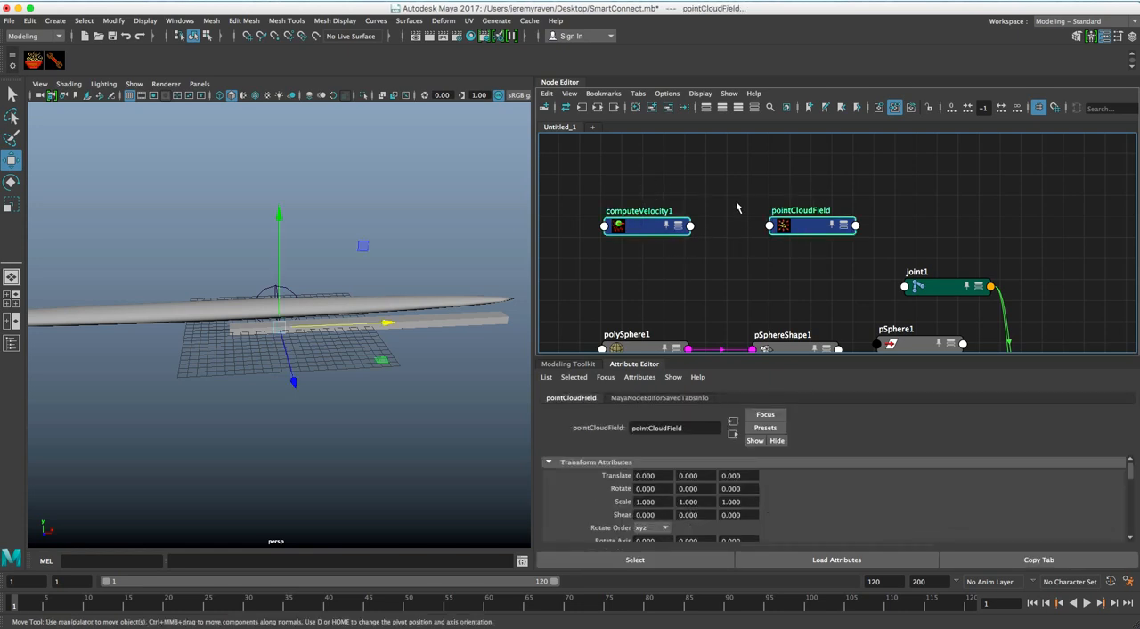
{"action": "right_click", "coordinate": [738, 188]}
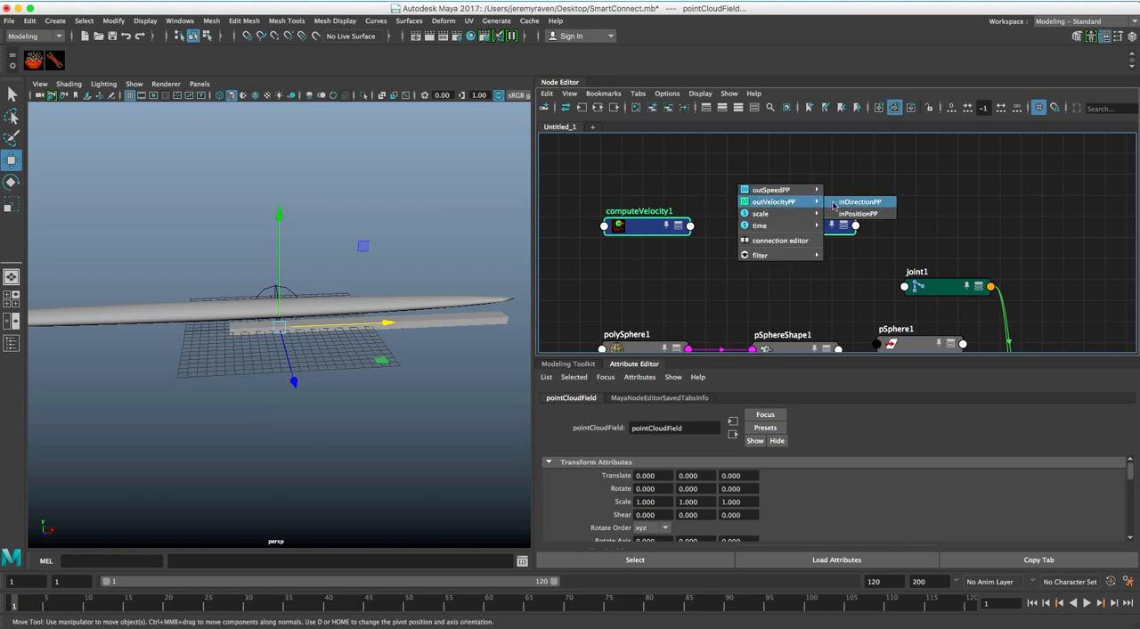
{"action": "left_click", "coordinate": [837, 203]}
{"action": "left_click", "coordinate": [711, 204]}
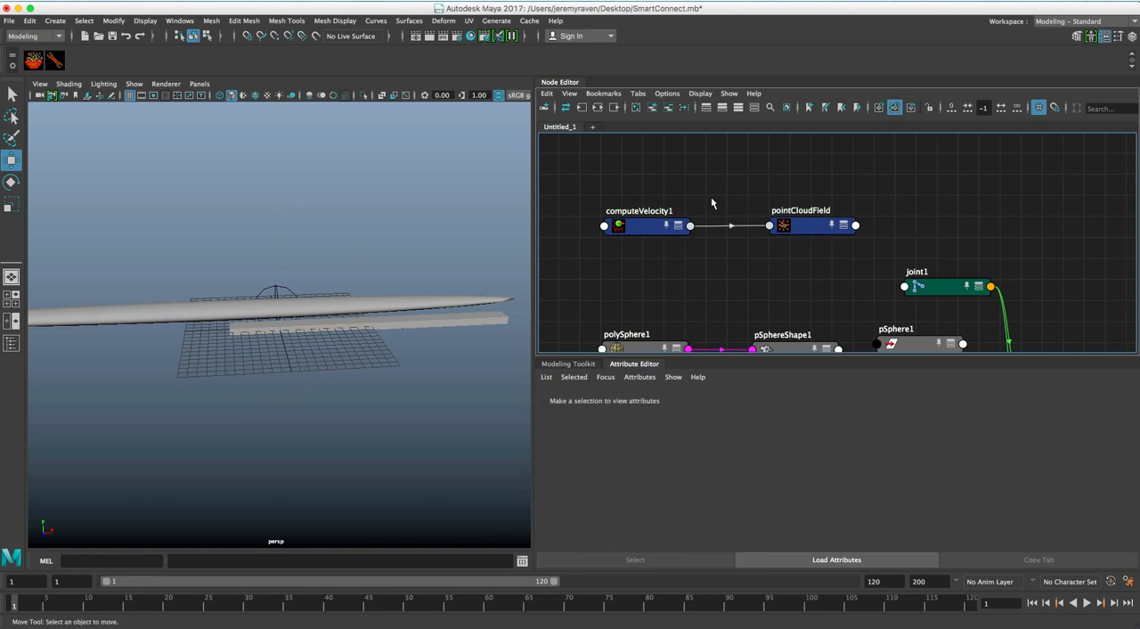
{"action": "middle_click_drag", "start_coordinate": [723, 202], "coordinate": [724, 254], "text": "alt"}
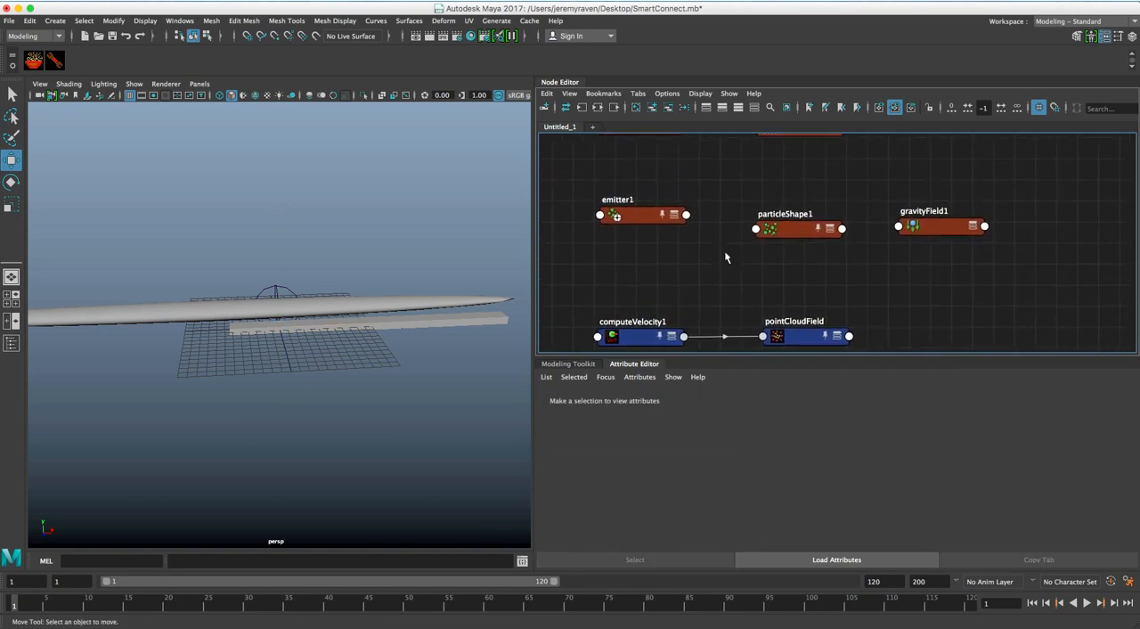
{"action": "left_click_drag", "start_coordinate": [660, 216], "coordinate": [651, 223]}
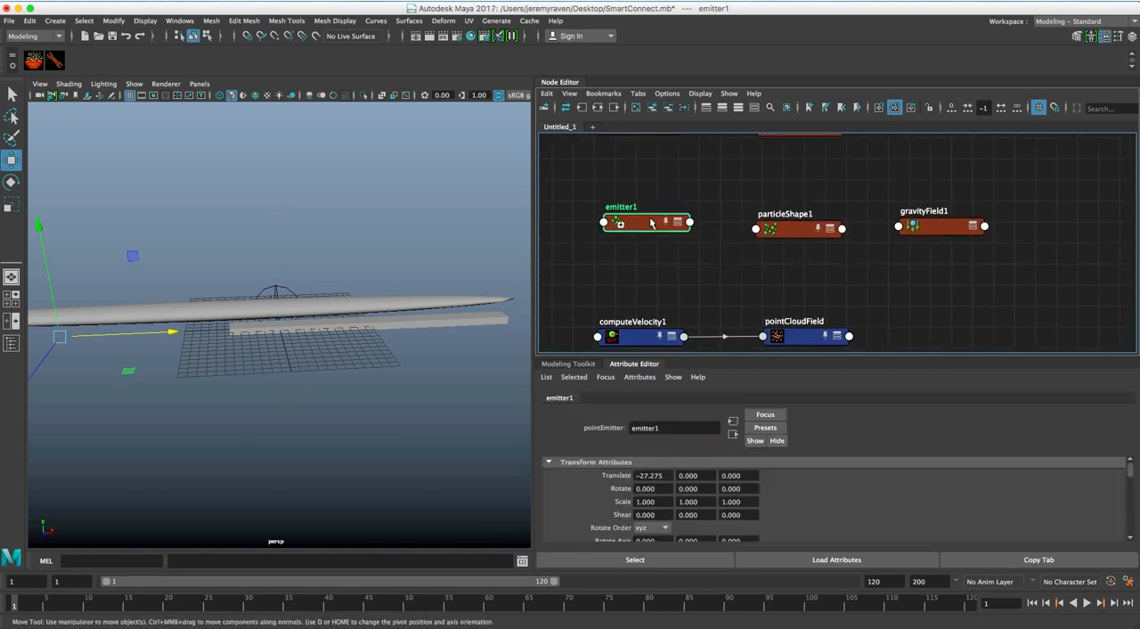
{"action": "left_click", "coordinate": [788, 234]}
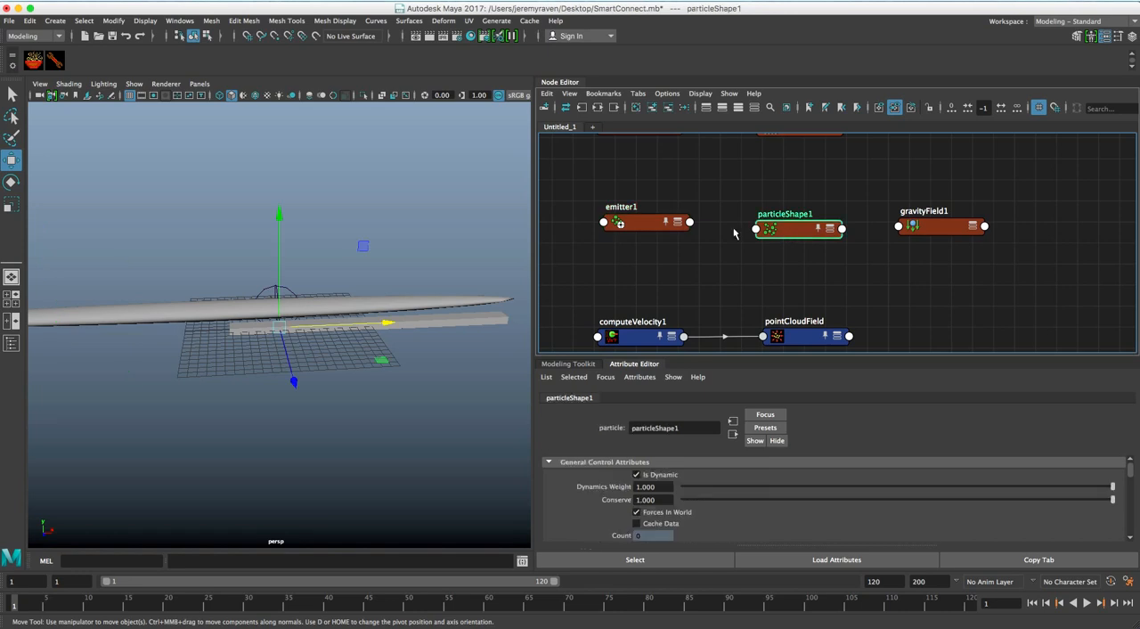
{"action": "left_click", "coordinate": [651, 226]}
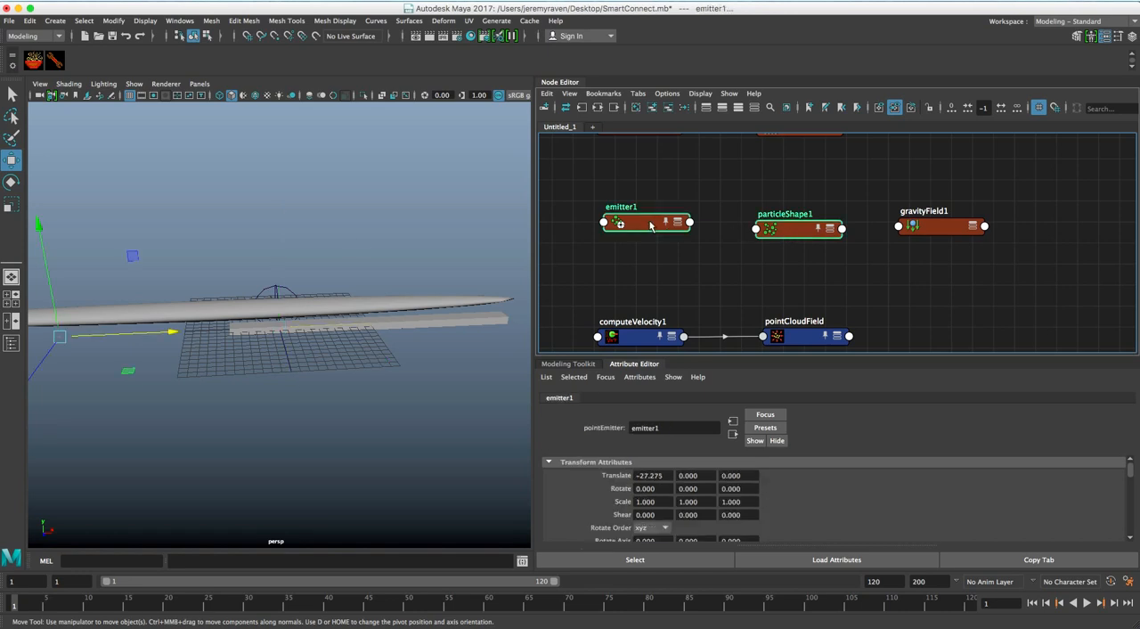
{"action": "right_click", "coordinate": [715, 198]}
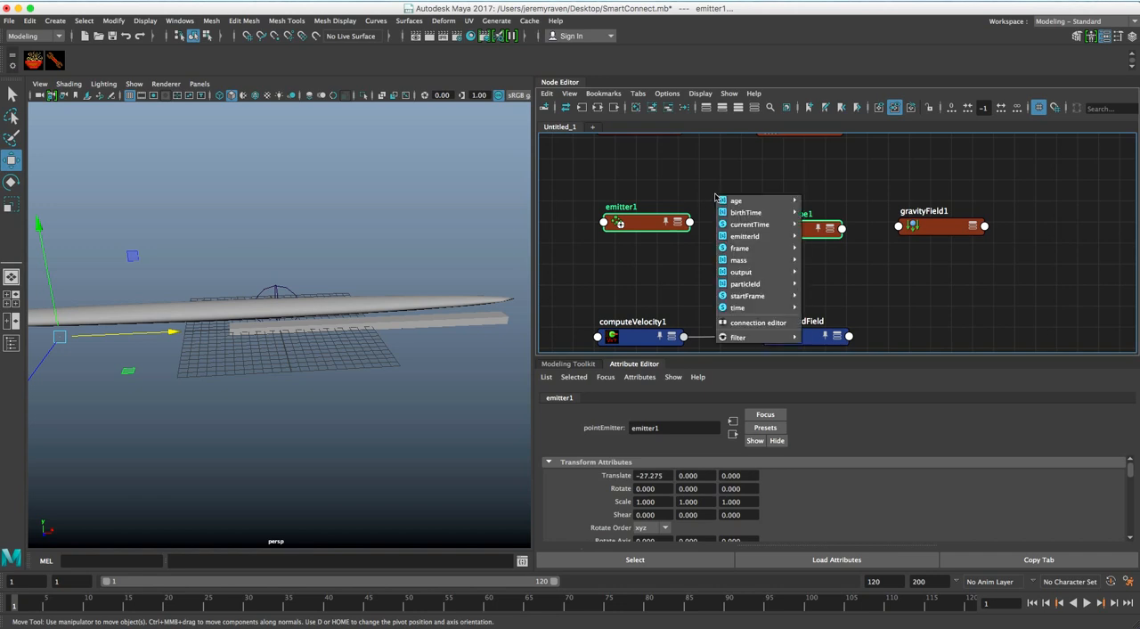
{"action": "left_click", "coordinate": [710, 182]}
Select emitter1 followed by particleShape1 and disable the numerics filter of Smart Connect
{"action": "left_click", "coordinate": [643, 226]}
{"action": "left_click", "coordinate": [788, 229], "text": "shift"}
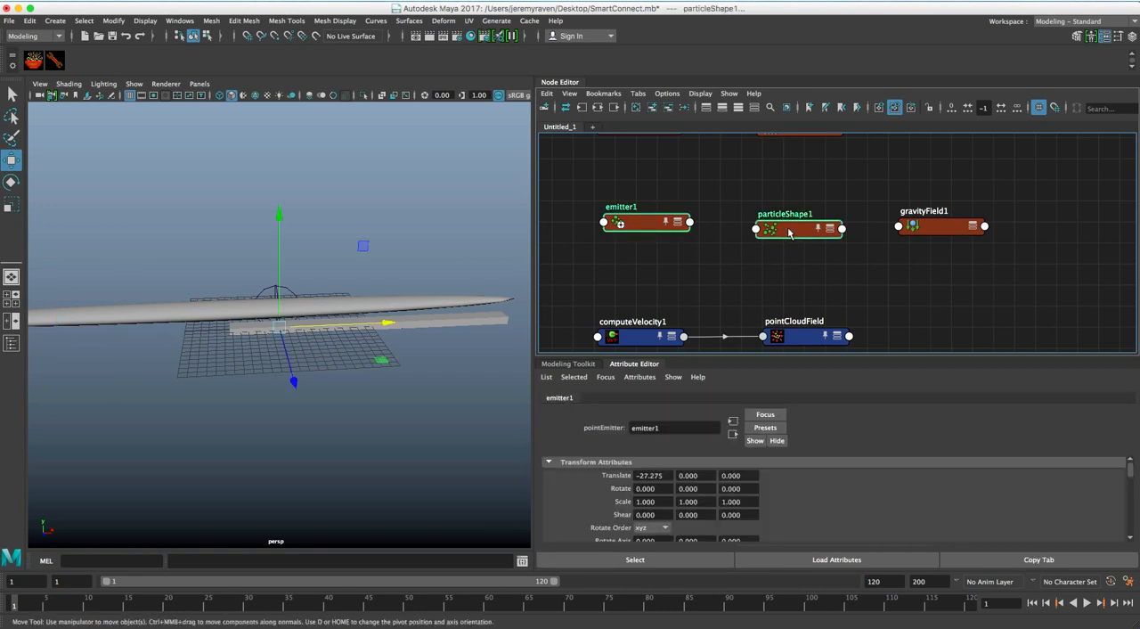
{"action": "right_click", "coordinate": [702, 181]}
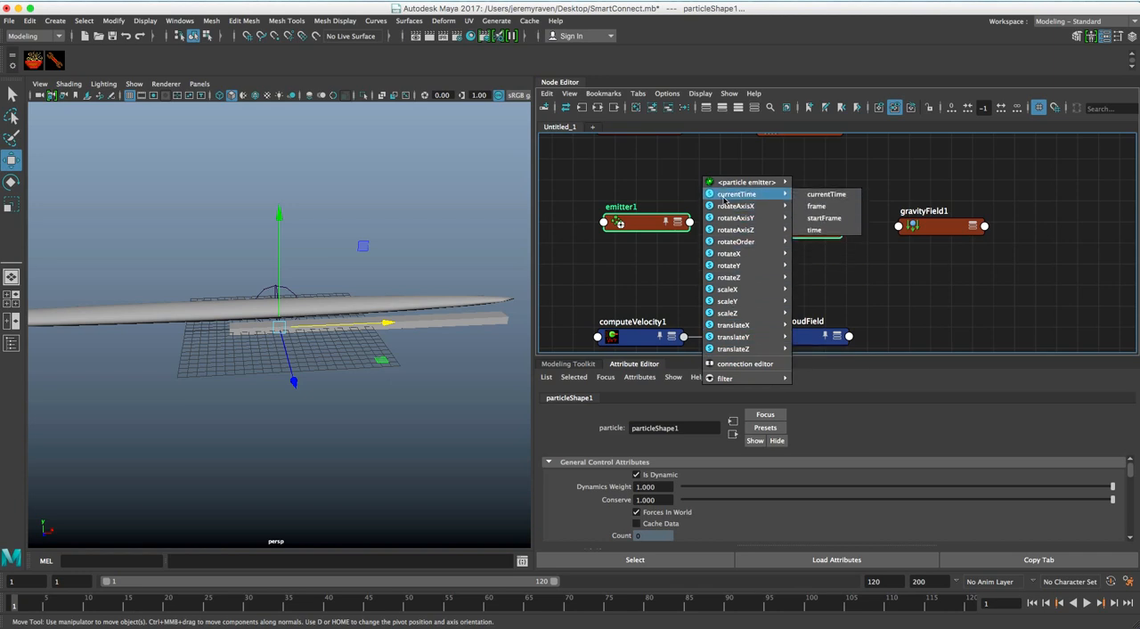
{"action": "mouse_move", "coordinate": [731, 380]}
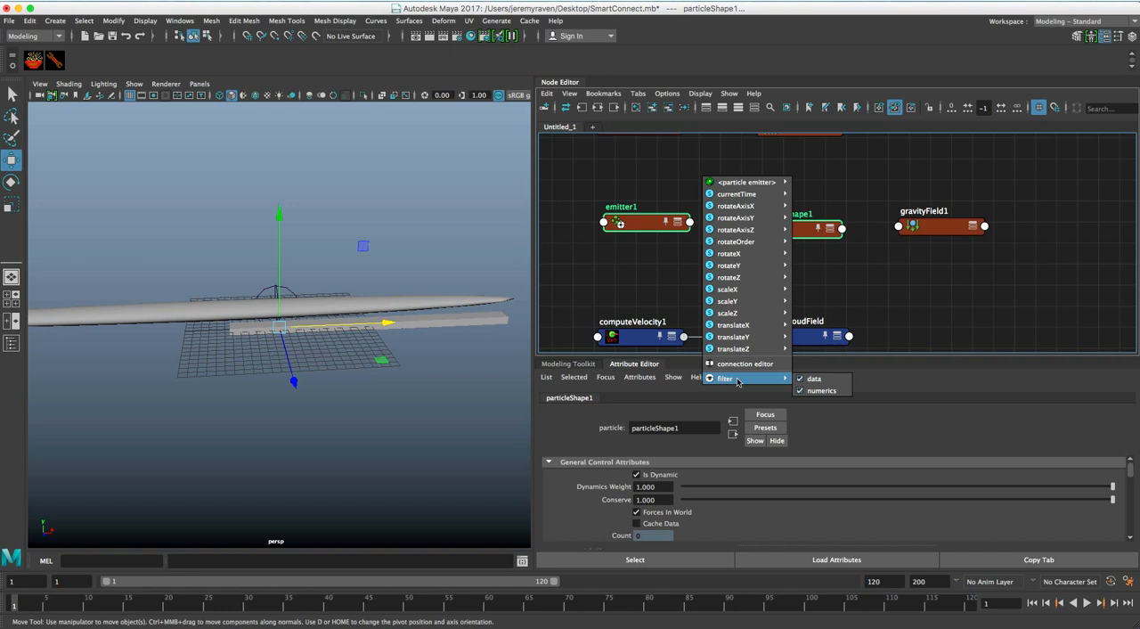
{"action": "left_click", "coordinate": [810, 391]}
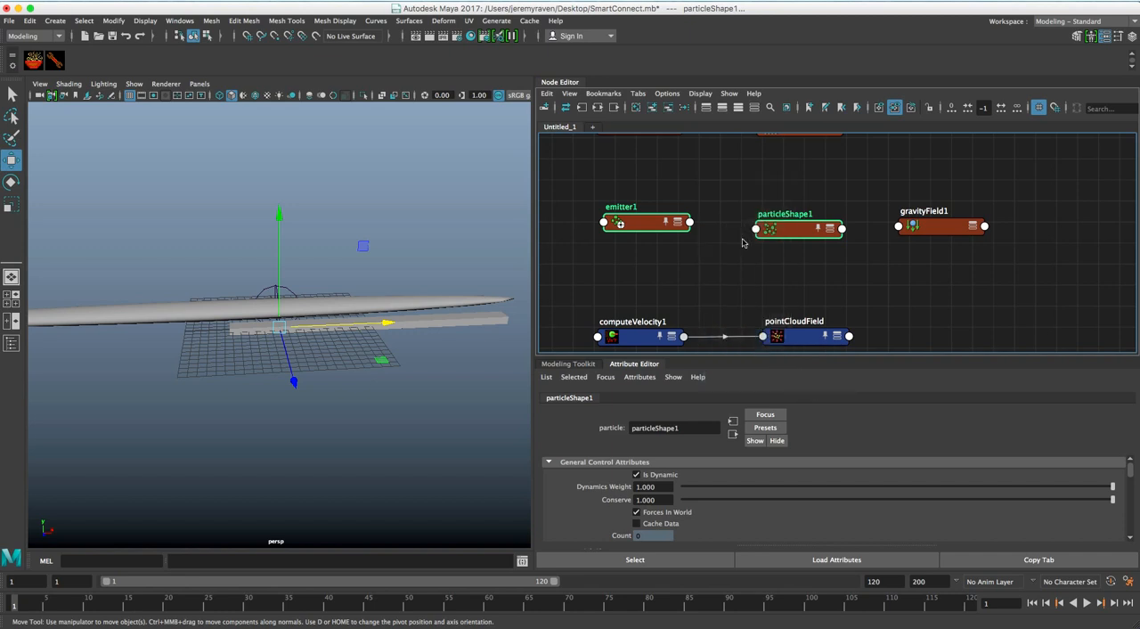
Use Smart Connect to connect emitter1 as <particle emitter> to the <particles> of particleShape1, and clear the selection
{"action": "right_click", "coordinate": [723, 188]}
{"action": "mouse_move", "coordinate": [724, 193]}
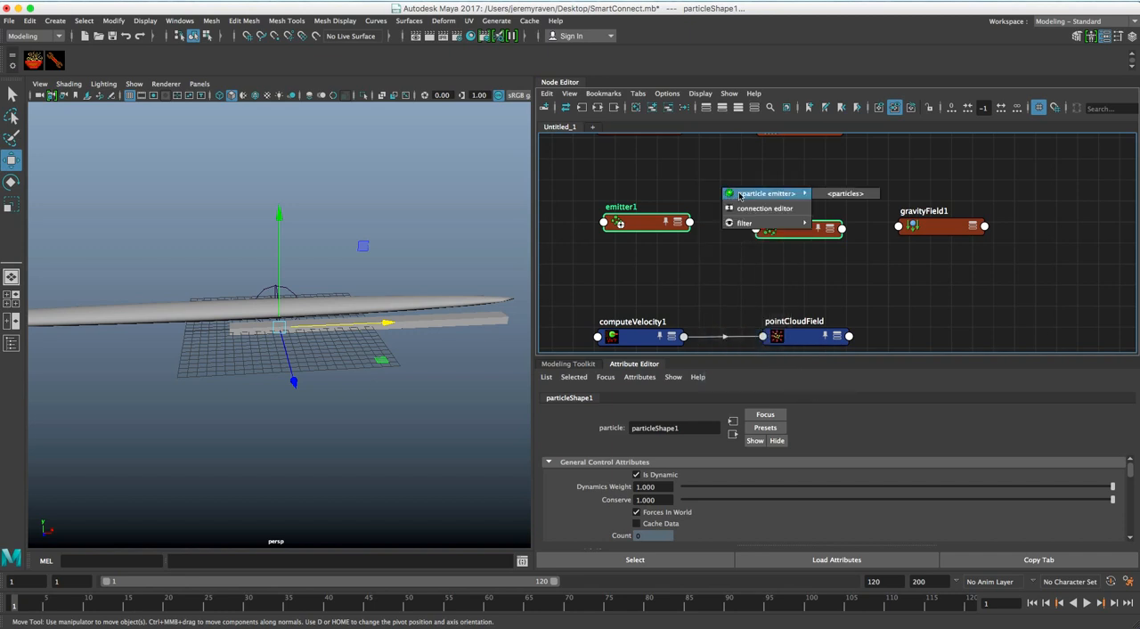
{"action": "left_click", "coordinate": [829, 198]}
{"action": "middle_click_drag", "start_coordinate": [828, 205], "coordinate": [811, 211], "text": "alt"}
{"action": "left_click", "coordinate": [813, 209]}
Select gravityField1 and particleShape1, and use Smart Connect to connect the field to the particles
{"action": "left_click", "coordinate": [894, 233]}
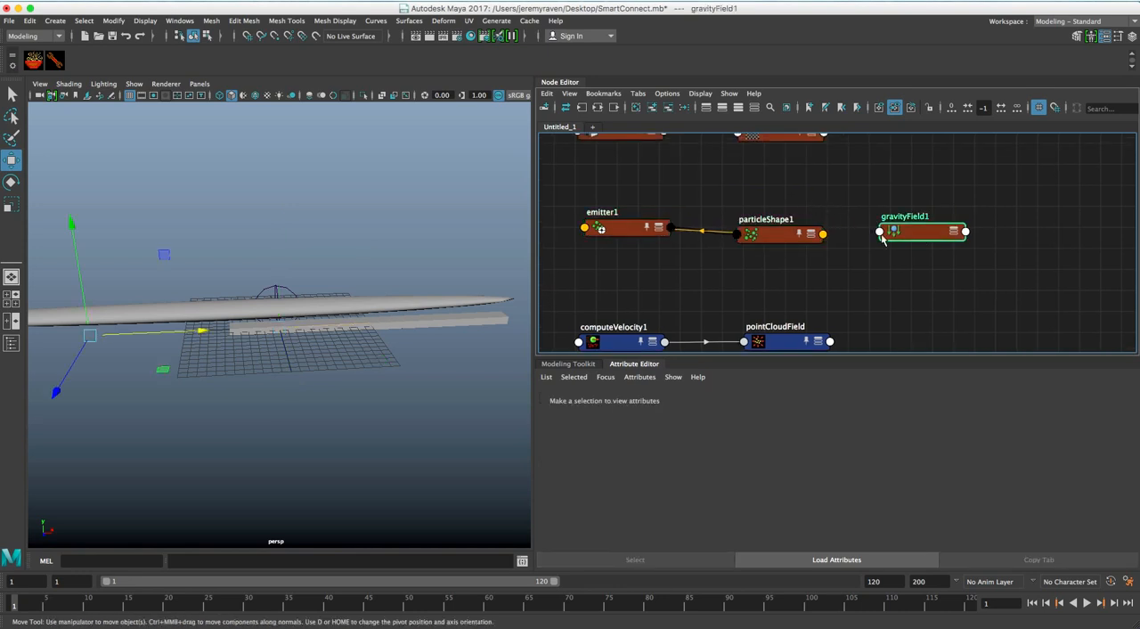
{"action": "left_click", "coordinate": [773, 225], "text": "shift"}
{"action": "right_click", "coordinate": [794, 193]}
{"action": "mouse_move", "coordinate": [799, 198]}
{"action": "left_click", "coordinate": [910, 197]}
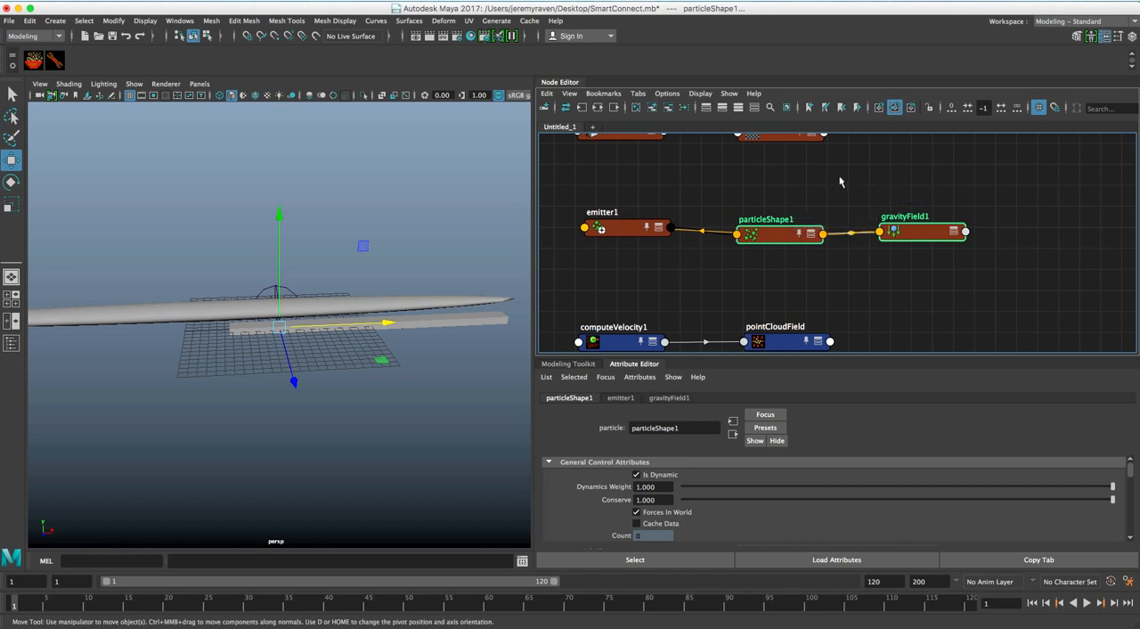
Select fluidEmitter1 and fluidShape1, and use Smart Connect to connect <fluid emitter> to <fluid>
{"action": "middle_click_drag", "start_coordinate": [840, 182], "coordinate": [864, 244]}
{"action": "left_click", "coordinate": [863, 244]}
{"action": "left_click", "coordinate": [645, 201]}
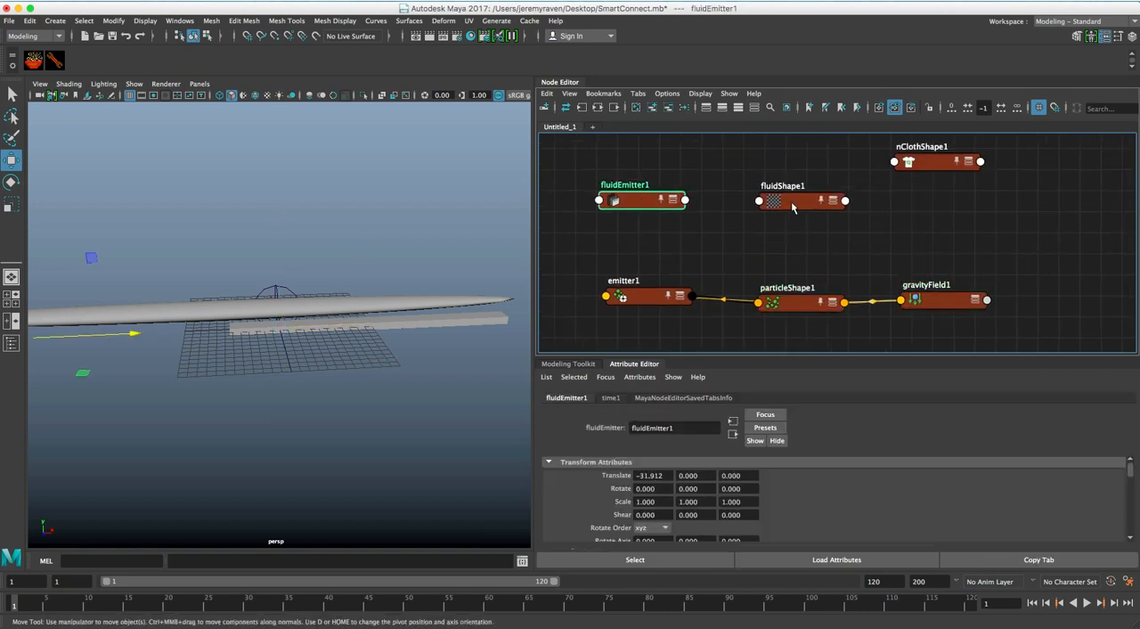
{"action": "left_click", "coordinate": [790, 208], "text": "shift"}
{"action": "right_click", "coordinate": [735, 177]}
{"action": "left_click", "coordinate": [749, 179]}
{"action": "right_click", "coordinate": [730, 177]}
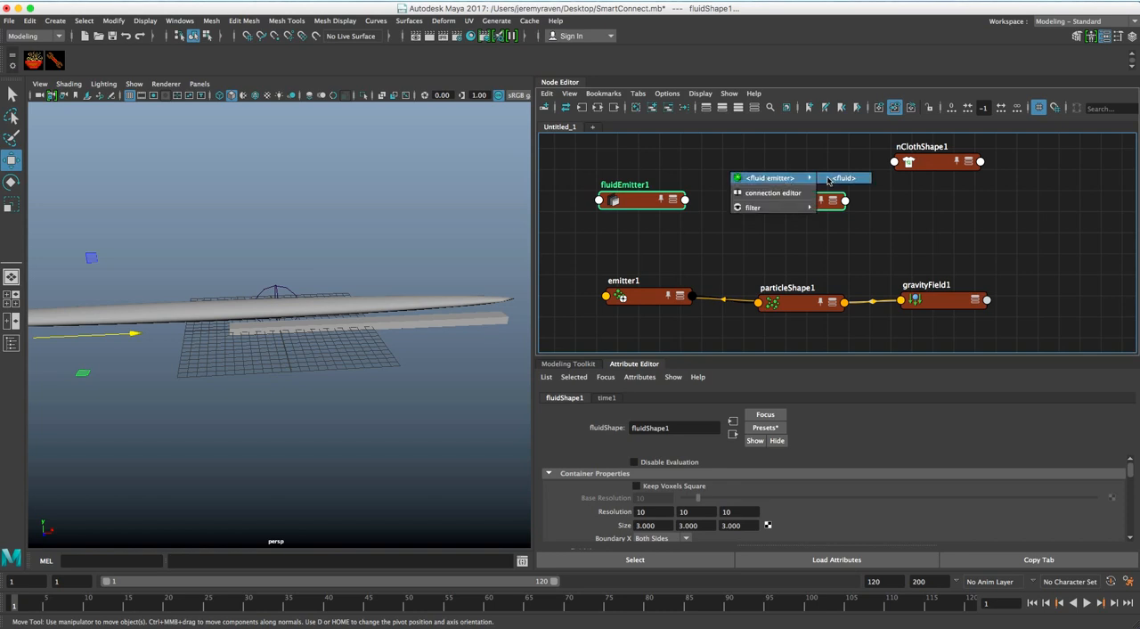
{"action": "left_click", "coordinate": [828, 179]}
{"action": "left_click", "coordinate": [940, 302], "text": "shift"}
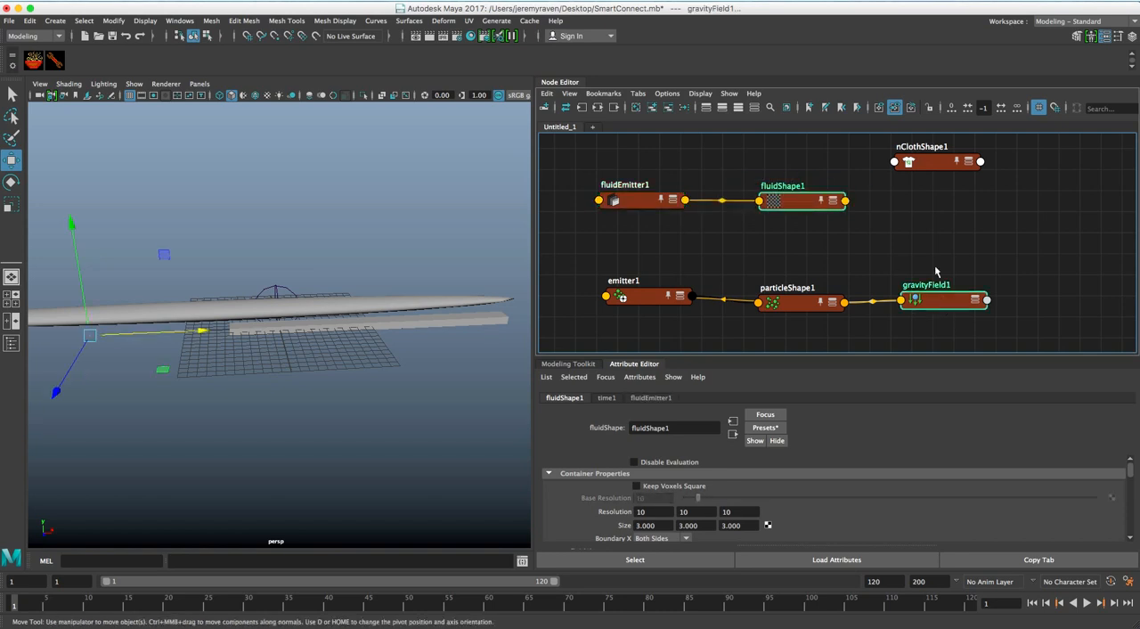
{"action": "right_click", "coordinate": [857, 225]}
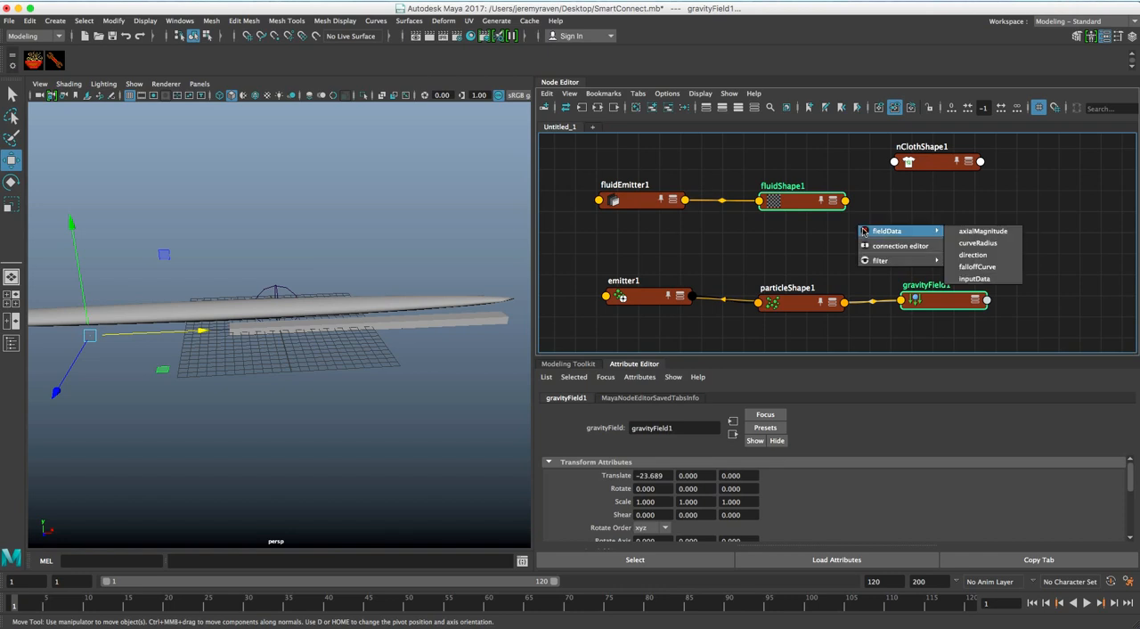
{"action": "left_click", "coordinate": [870, 206]}
Select gravityField1 followed by fluidShape1, and use Smart Connect to connect <field> to <fluid>
{"action": "left_click", "coordinate": [935, 300]}
{"action": "left_click", "coordinate": [806, 202], "text": "shift"}
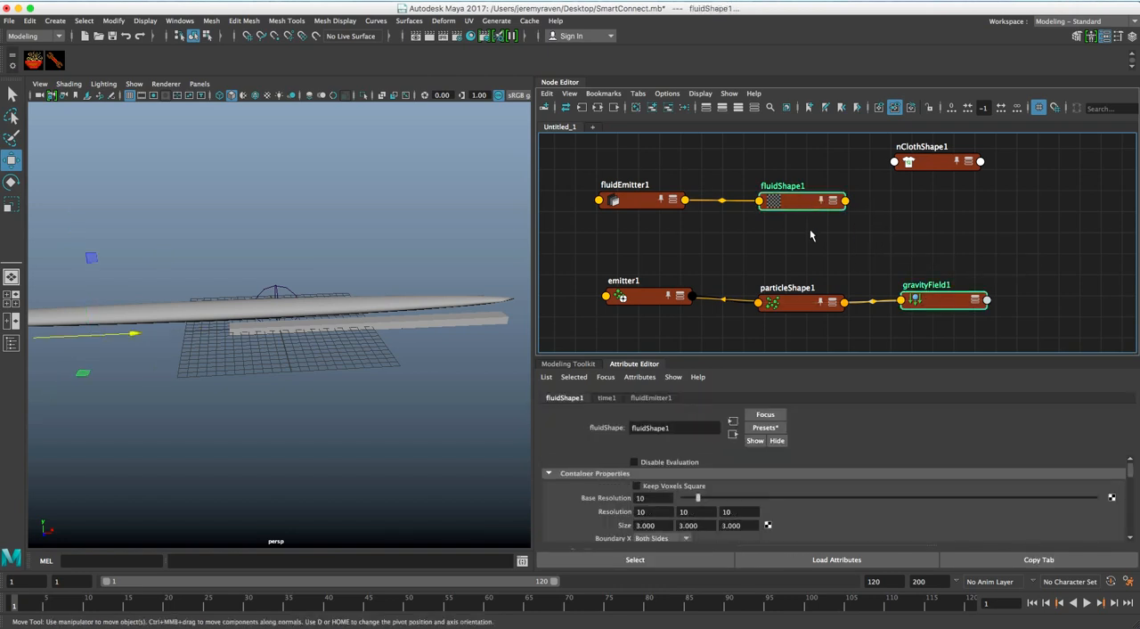
{"action": "right_click", "coordinate": [812, 236]}
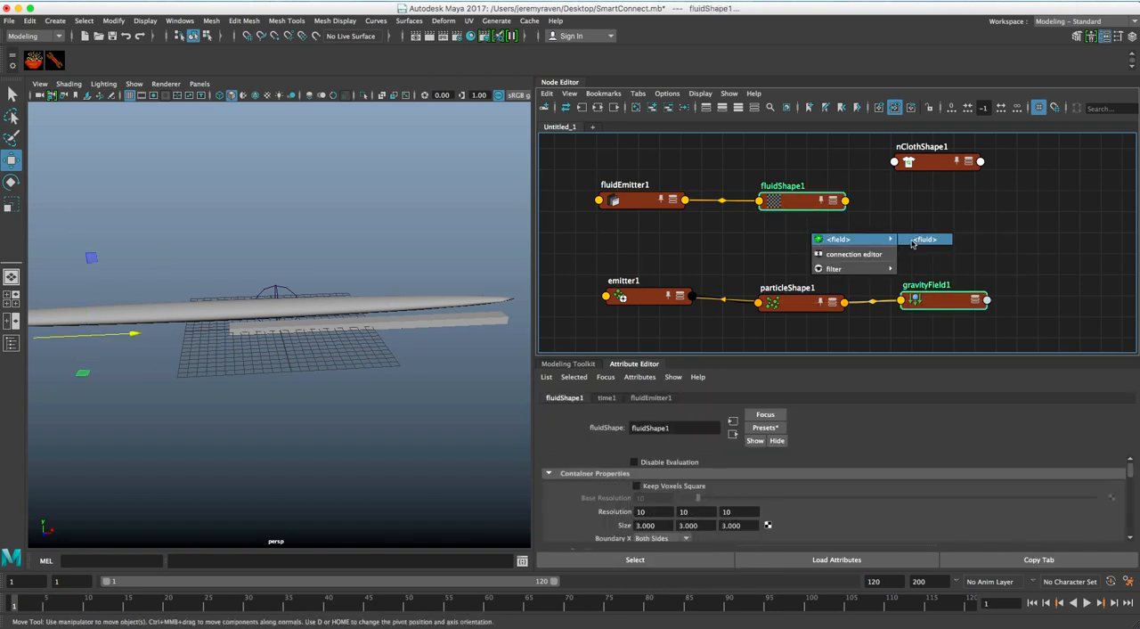
{"action": "left_click", "coordinate": [920, 240]}
Select gravityField1 and nClothShape1, and use Smart Connect to connect the gravity field to the cloth
{"action": "middle_click_drag", "start_coordinate": [895, 196], "coordinate": [826, 214], "text": "alt"}
{"action": "left_click", "coordinate": [851, 231]}
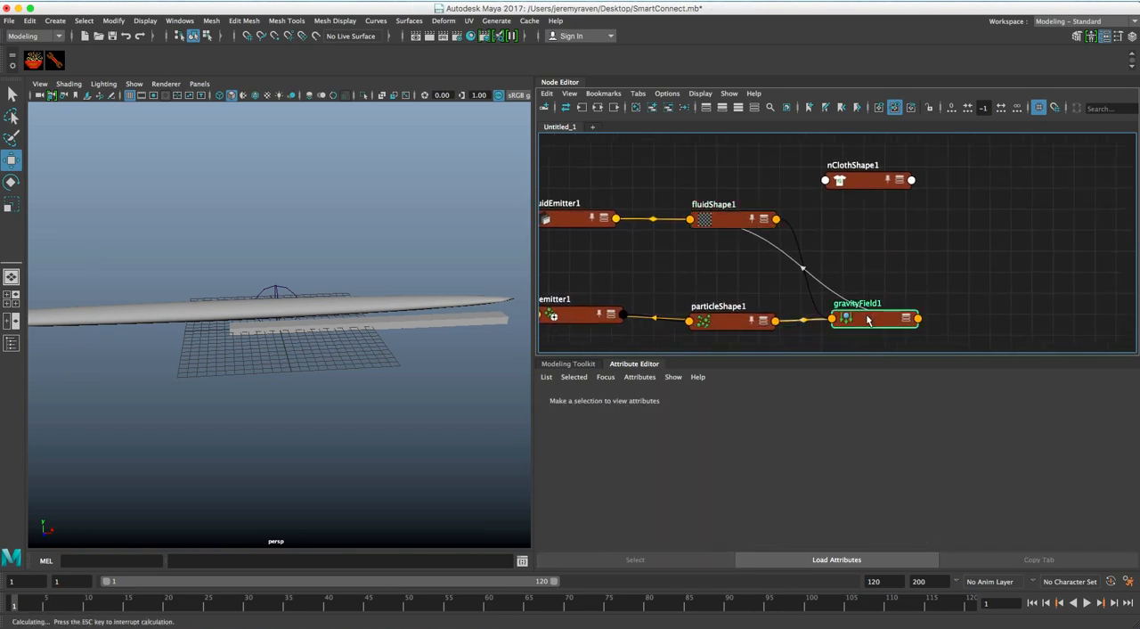
{"action": "left_click", "coordinate": [868, 320]}
{"action": "left_click", "coordinate": [870, 181], "text": "shift"}
{"action": "right_click", "coordinate": [875, 216]}
{"action": "mouse_move", "coordinate": [890, 220]}
{"action": "left_click", "coordinate": [980, 221]}
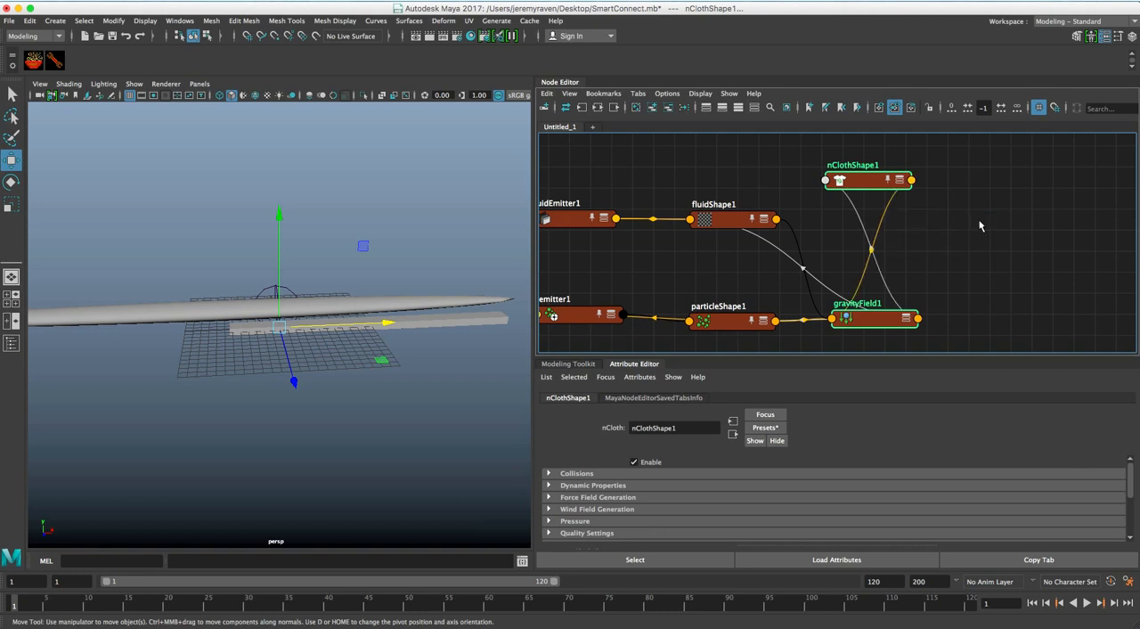
Select joint1 and pCube1 in the perspective view, with the joint as the source
{"action": "middle_click_drag", "start_coordinate": [769, 174], "coordinate": [813, 298], "text": "alt"}
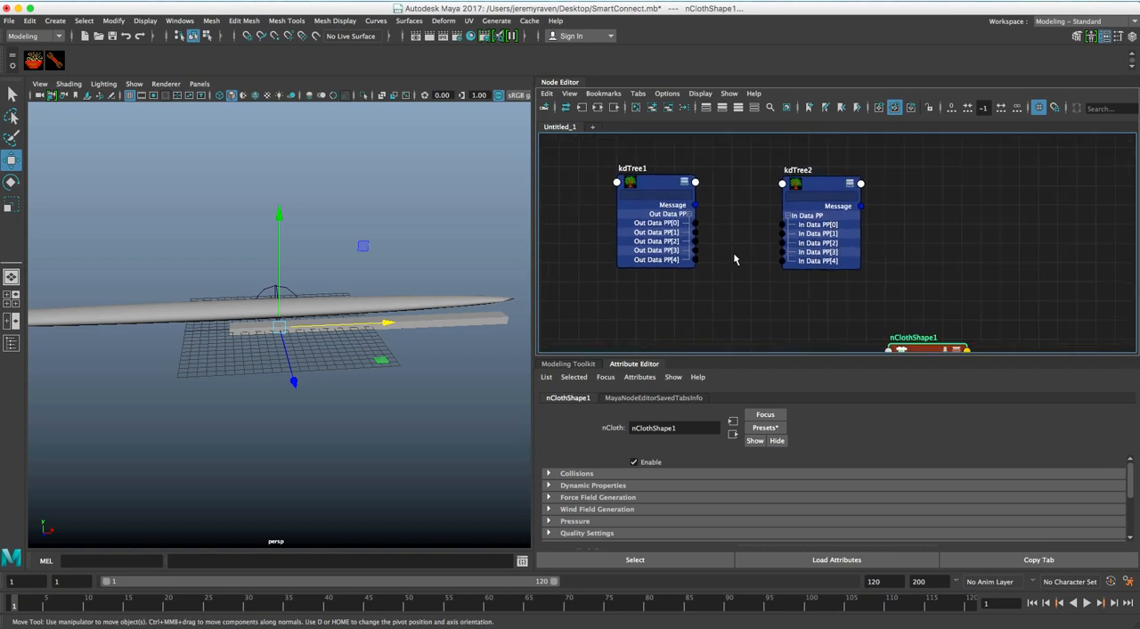
{"action": "left_click_drag", "start_coordinate": [254, 324], "coordinate": [256, 289], "text": "alt"}
{"action": "middle_click_drag", "start_coordinate": [256, 290], "coordinate": [275, 314], "text": "alt"}
{"action": "right_click_drag", "start_coordinate": [216, 304], "coordinate": [293, 307], "text": "alt"}
{"action": "left_click_drag", "start_coordinate": [294, 306], "coordinate": [340, 295], "text": "alt"}
{"action": "left_click", "coordinate": [272, 303]}
{"action": "left_click", "coordinate": [359, 297]}
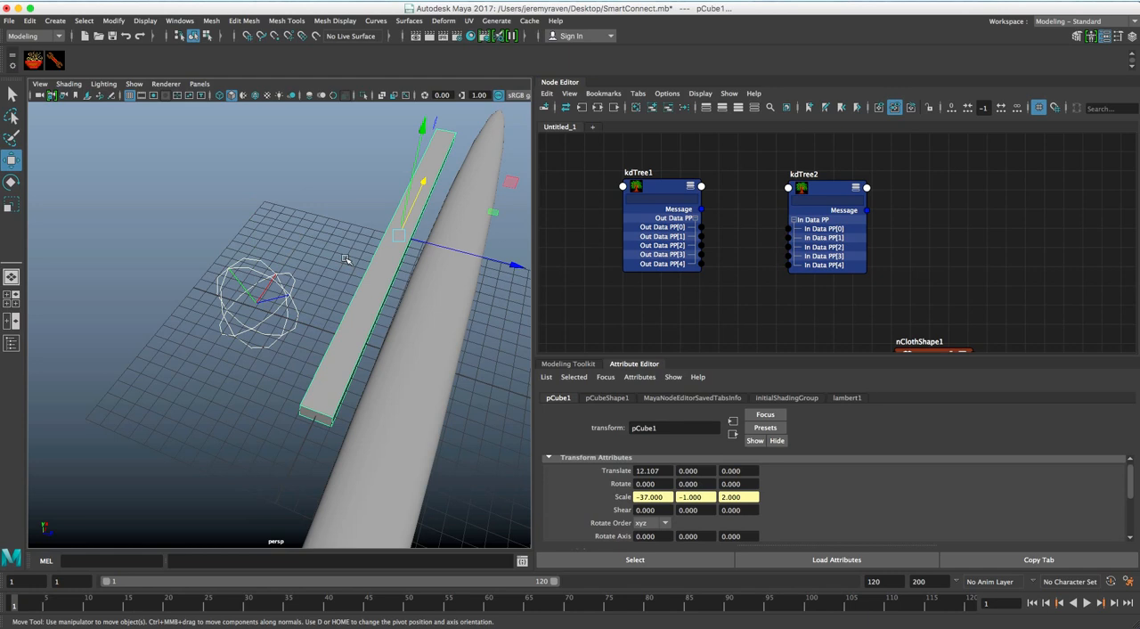
Change the Smart Connect filter from the perspective view and review the attribute connections offered from joint1 to pCube1
{"action": "right_click", "coordinate": [268, 212]}
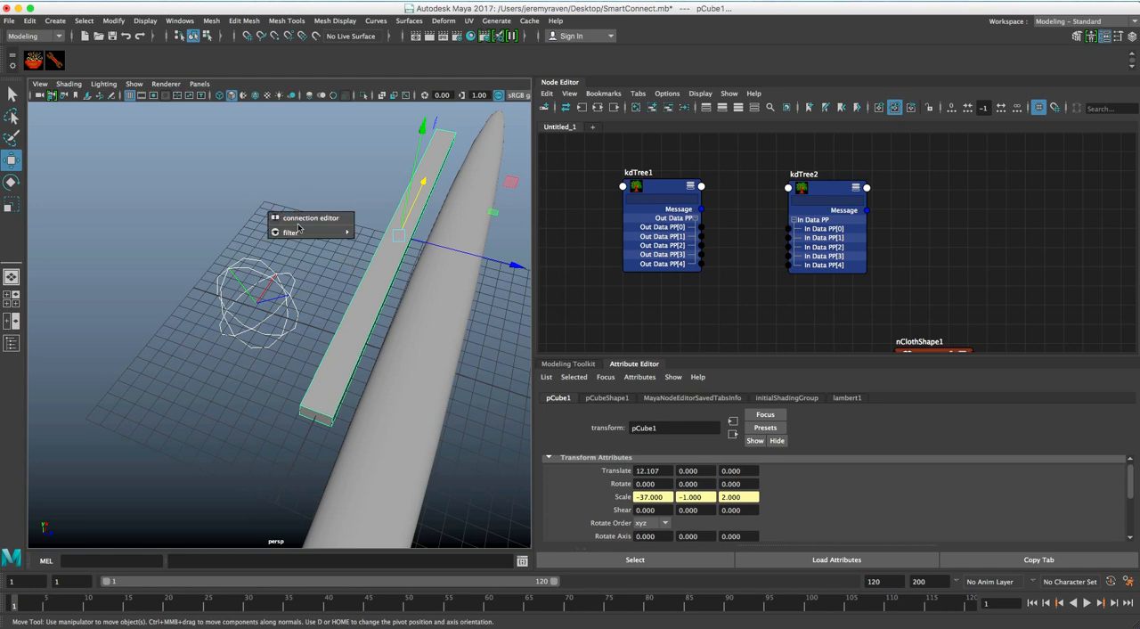
{"action": "mouse_move", "coordinate": [300, 234]}
{"action": "left_click", "coordinate": [362, 246]}
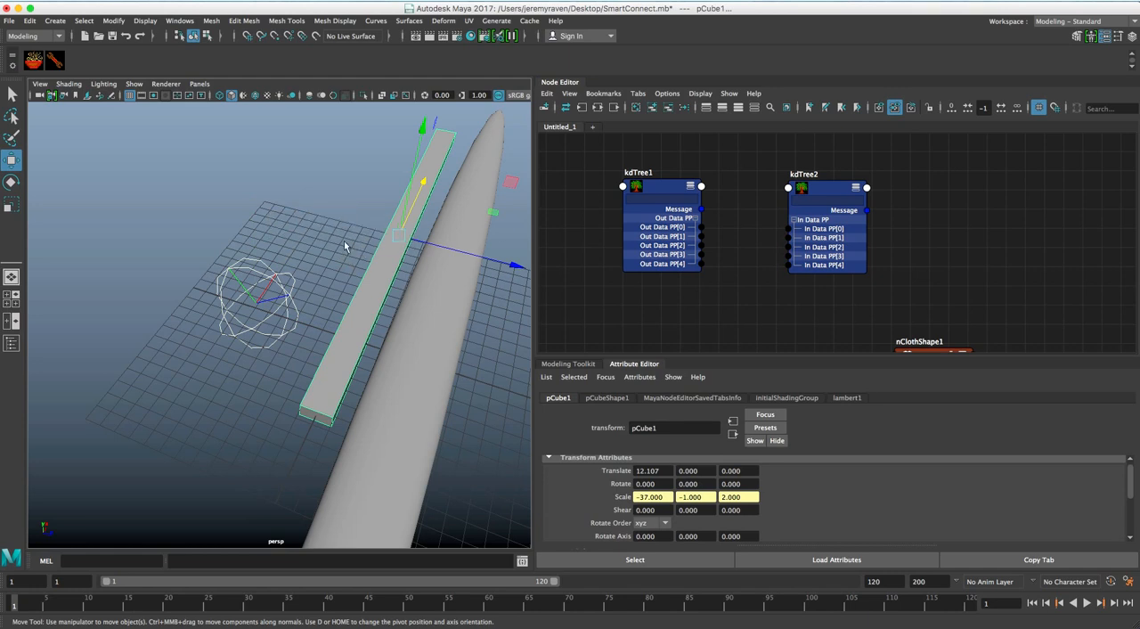
{"action": "right_click", "coordinate": [290, 223]}
{"action": "mouse_move", "coordinate": [337, 242]}
{"action": "mouse_move", "coordinate": [318, 330]}
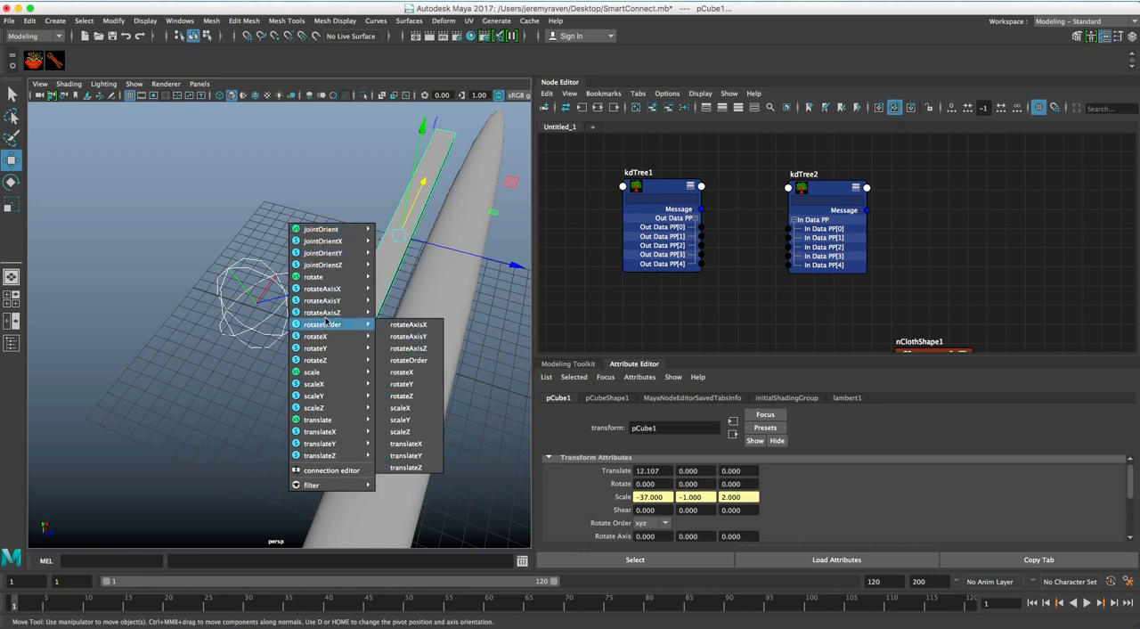
{"action": "left_click", "coordinate": [224, 233]}
Show the Outliner, select emitter1 and particle1 in it, and use Smart Connect to connect <particle emitter> to <particles>
{"action": "left_click", "coordinate": [11, 343]}
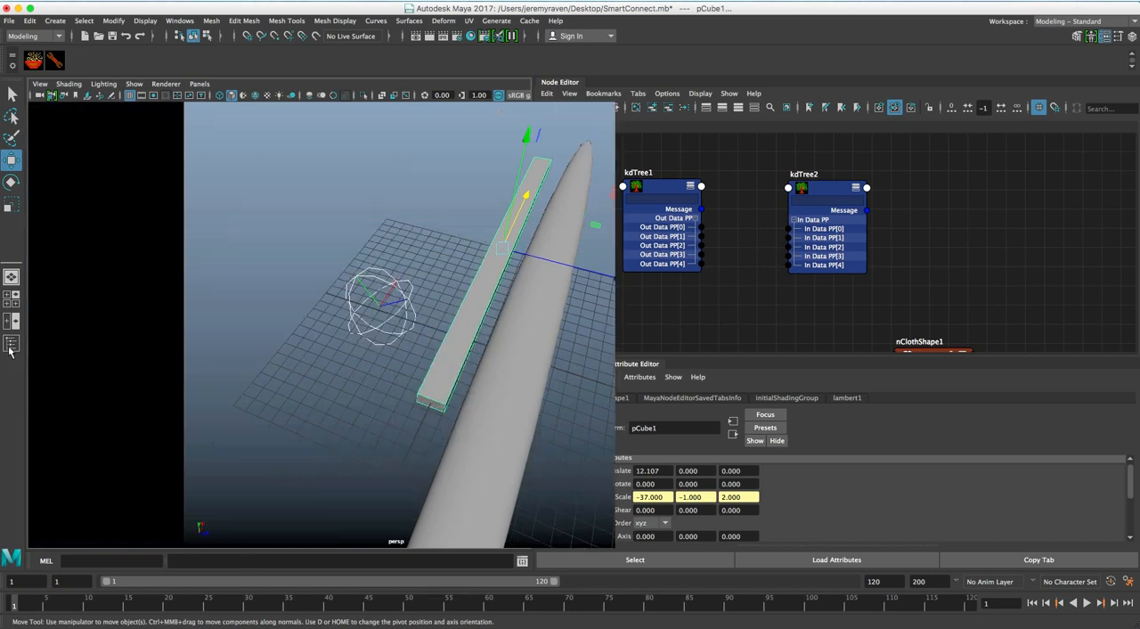
{"action": "left_click", "coordinate": [85, 204]}
{"action": "left_click", "coordinate": [76, 216]}
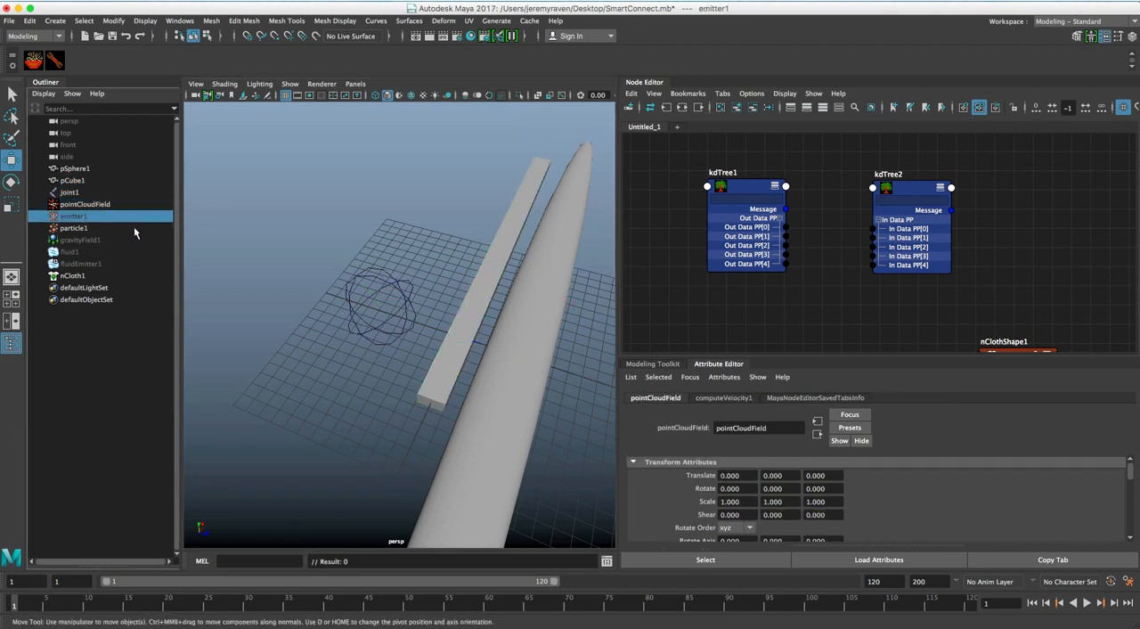
{"action": "left_click", "coordinate": [89, 230], "text": "shift"}
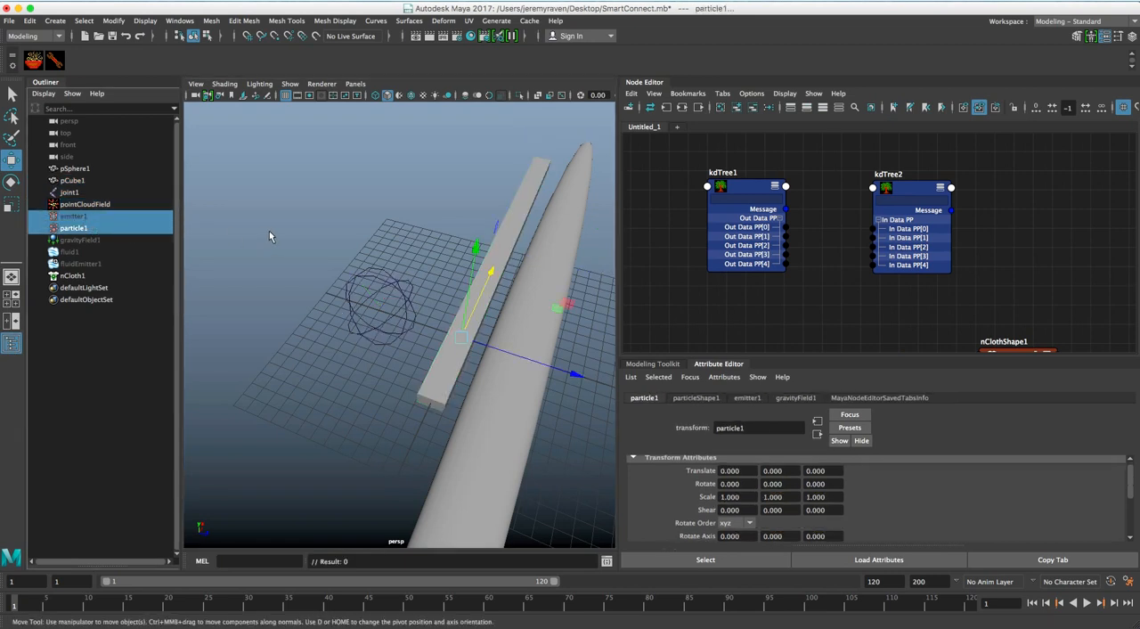
{"action": "right_click", "coordinate": [113, 346]}
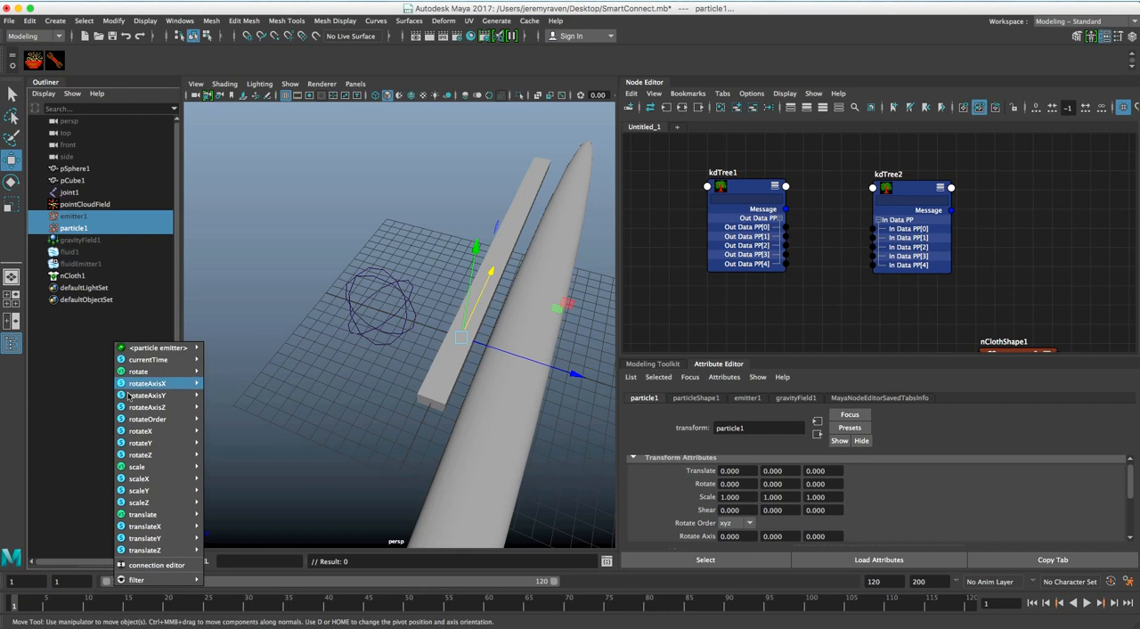
{"action": "mouse_move", "coordinate": [134, 394]}
{"action": "mouse_move", "coordinate": [136, 375]}
{"action": "mouse_move", "coordinate": [151, 350]}
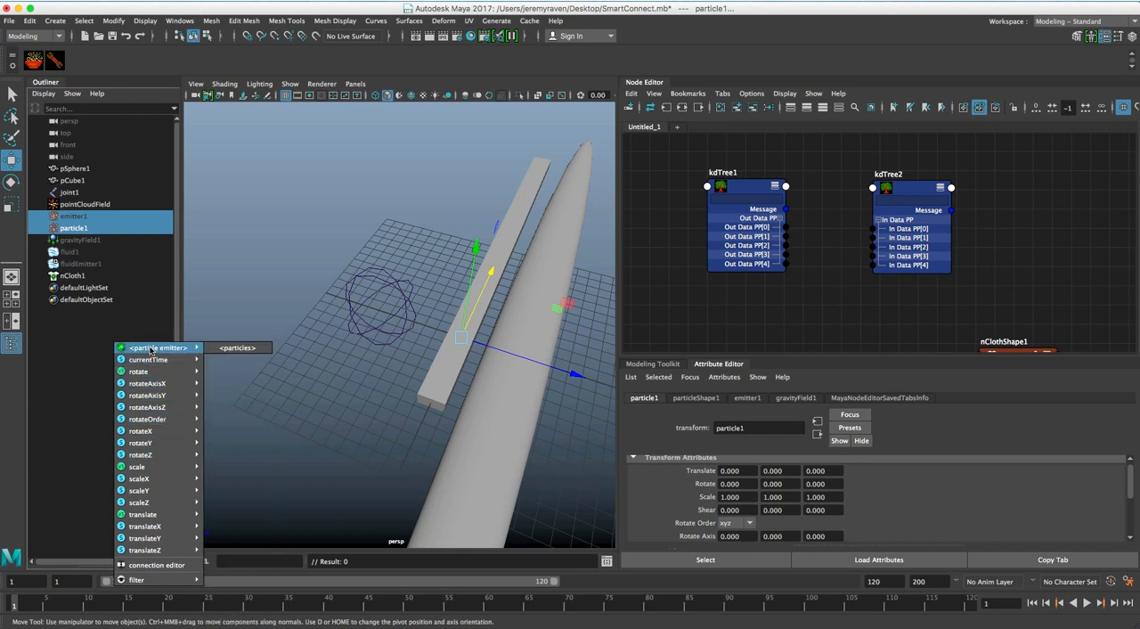
{"action": "left_click", "coordinate": [233, 349]}
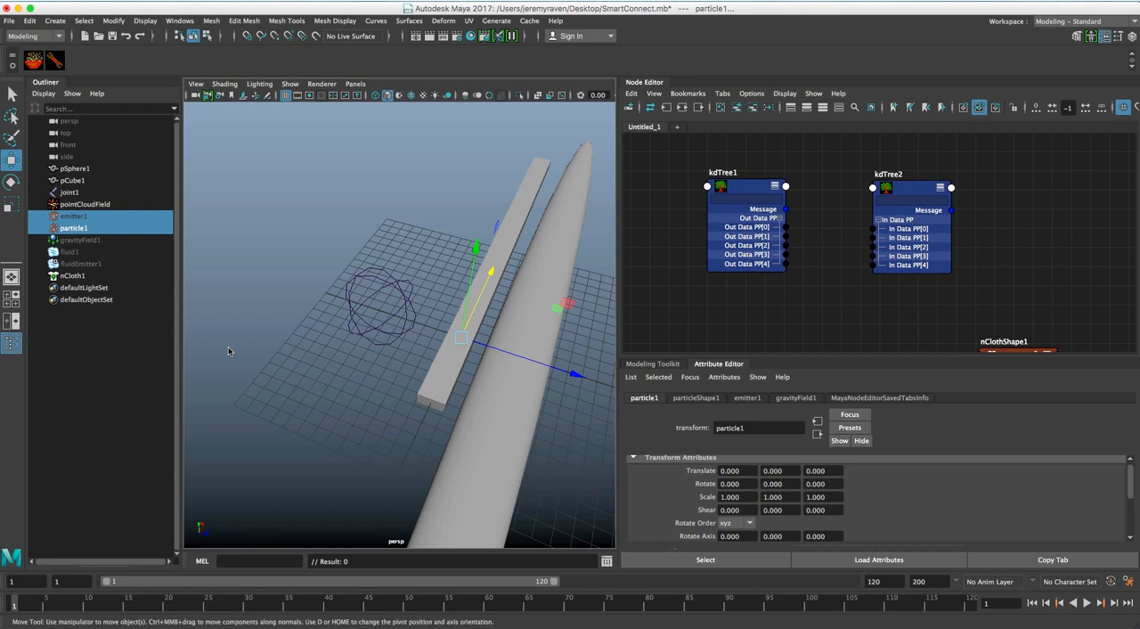
Hide the Outliner and widen the Node Editor, keeping kdTree1 and kdTree2 in view
{"action": "left_click", "coordinate": [11, 343]}
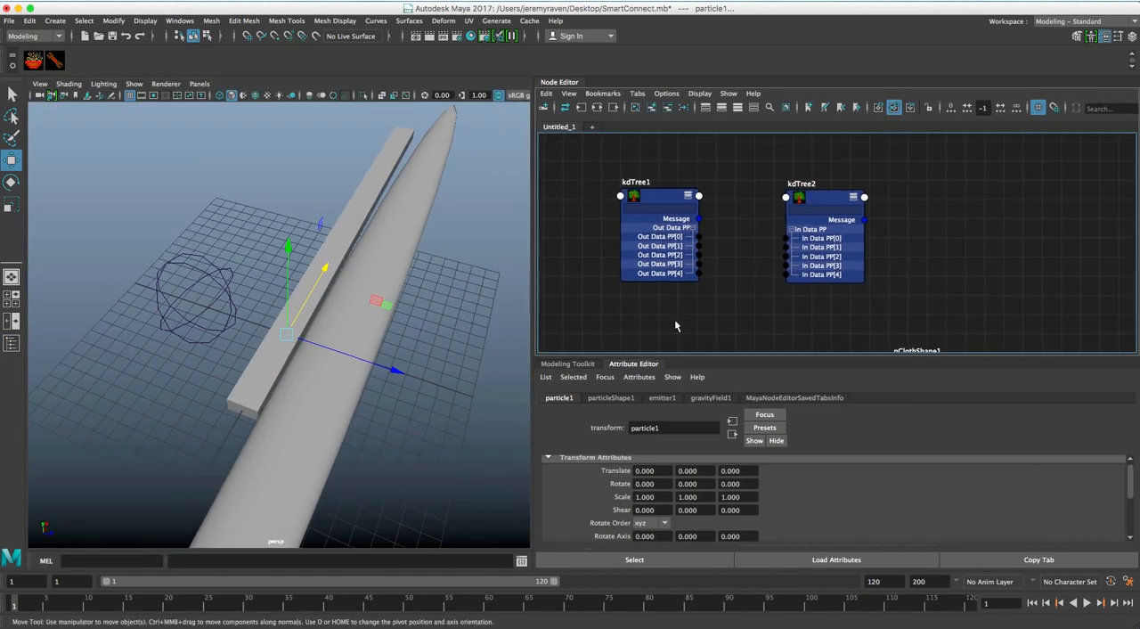
{"action": "left_click_drag", "start_coordinate": [535, 312], "coordinate": [377, 311]}
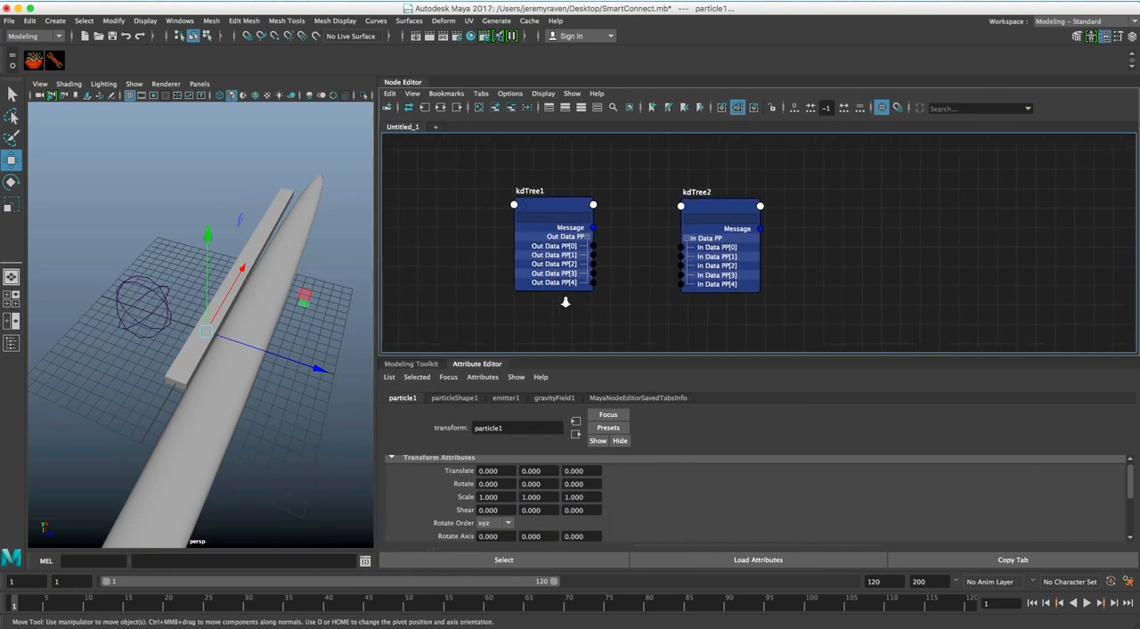
{"action": "right_click_drag", "start_coordinate": [558, 298], "coordinate": [581, 301], "text": "alt"}
{"action": "middle_click_drag", "start_coordinate": [581, 301], "coordinate": [567, 301], "text": "alt"}
Select kdTree1 and kdTree2, and use Smart Connect to connect outDataPP[0] to inDataPP[0] and outDataPP[1] to inDataPP[1]
{"action": "left_click", "coordinate": [552, 200]}
{"action": "left_click", "coordinate": [718, 207], "text": "shift"}
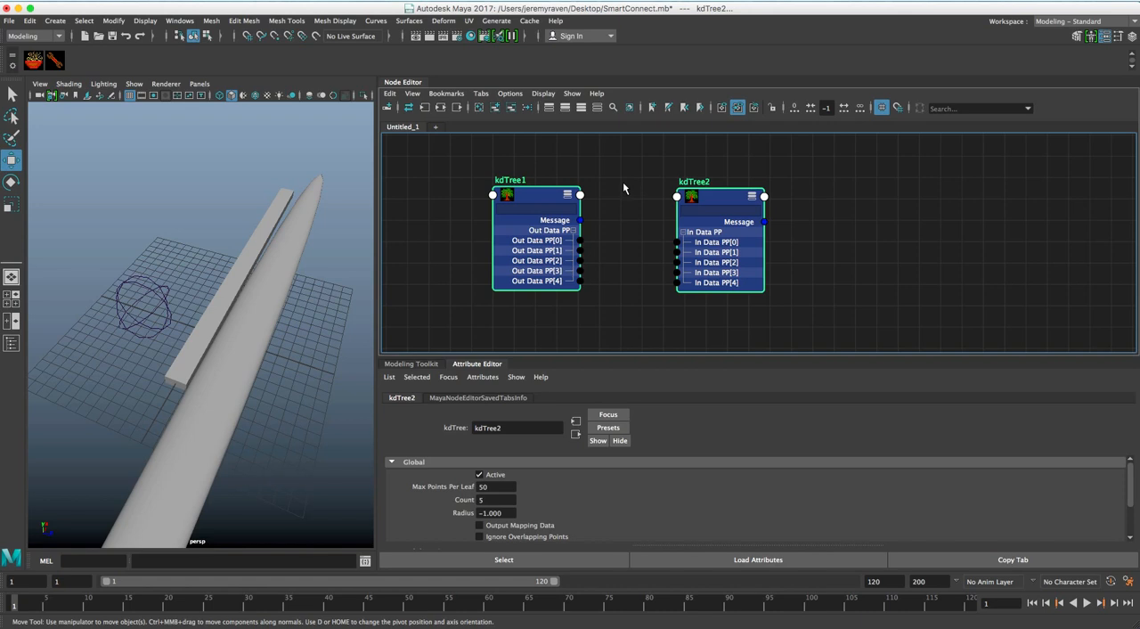
{"action": "right_click", "coordinate": [624, 182]}
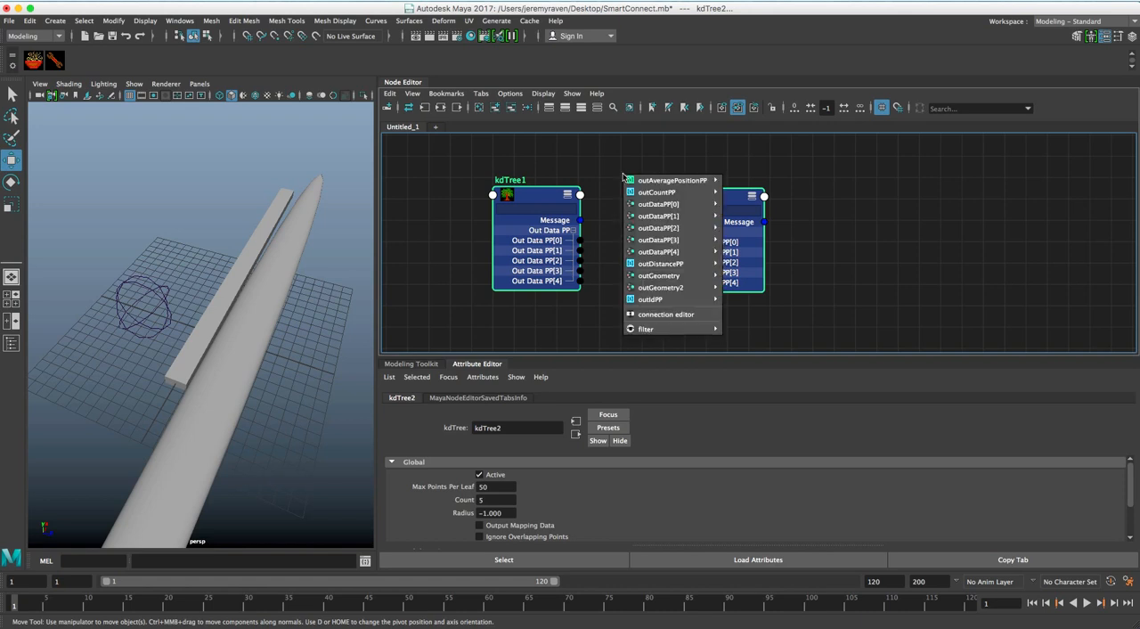
{"action": "mouse_move", "coordinate": [665, 203]}
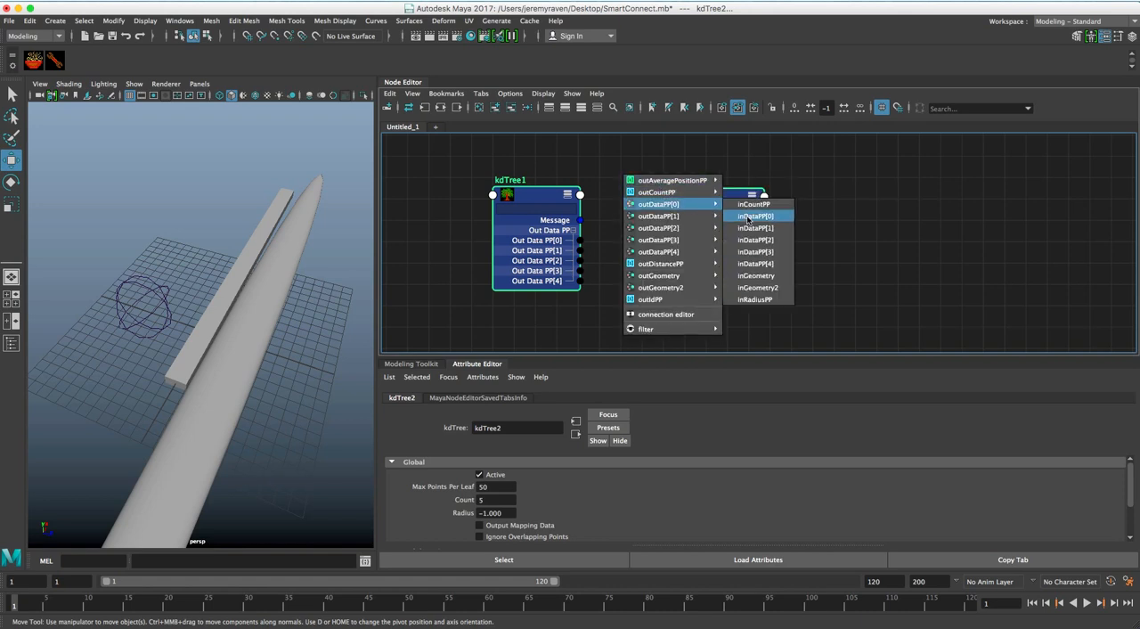
{"action": "left_click", "coordinate": [749, 217]}
{"action": "right_click", "coordinate": [624, 198]}
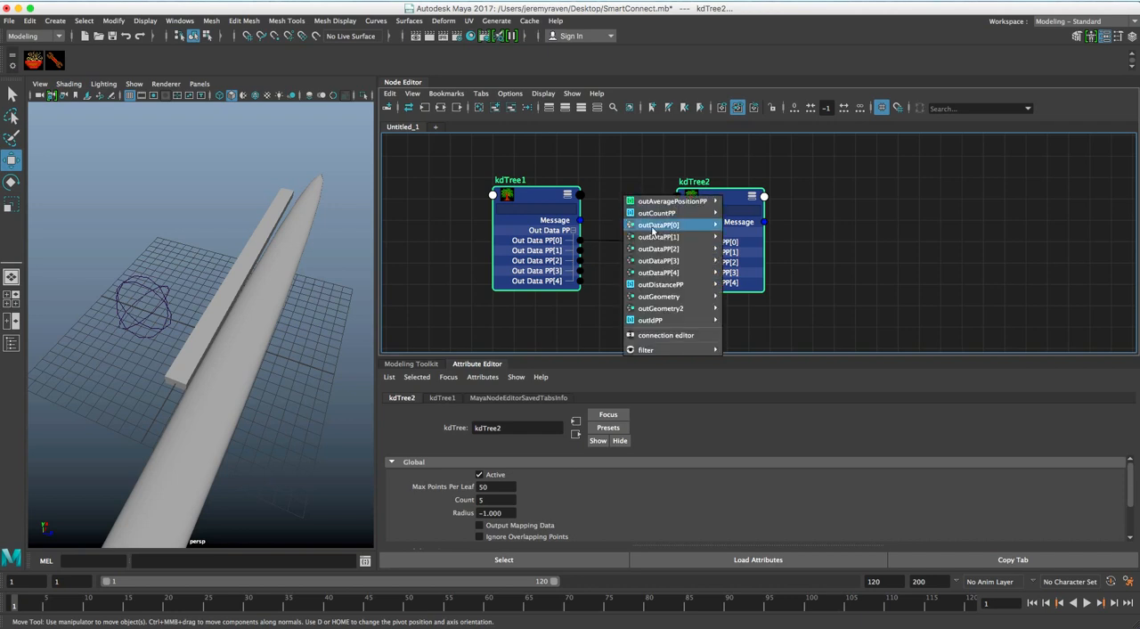
{"action": "mouse_move", "coordinate": [655, 237]}
{"action": "left_click", "coordinate": [755, 260]}
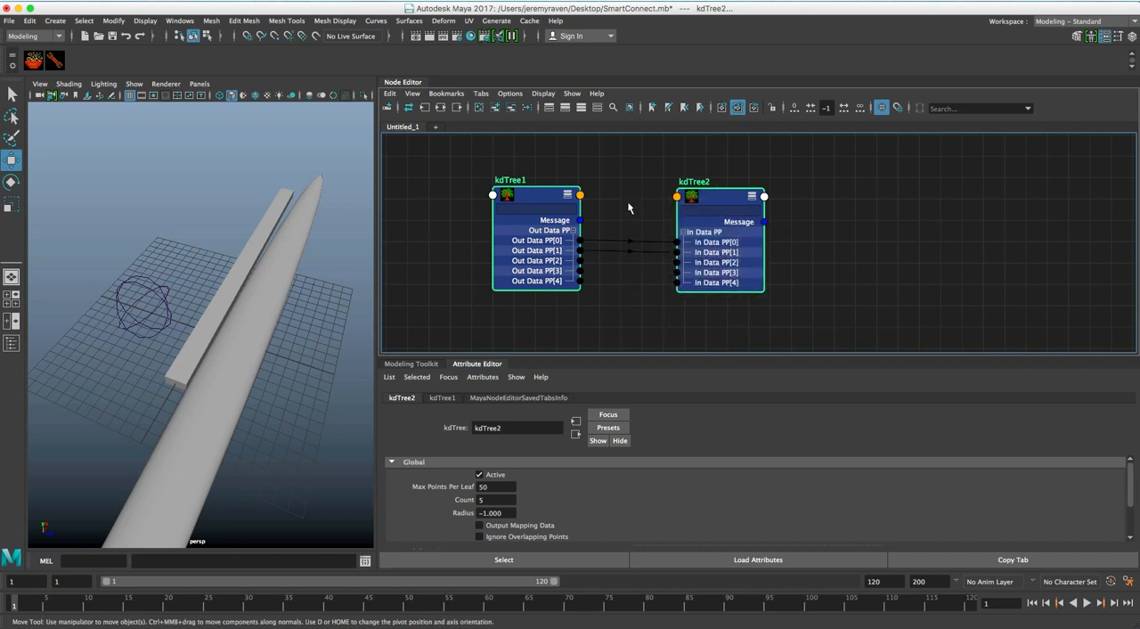
Use Smart Connect to connect kdTree1's outDataPP[2], [3] and [4] to the matching inDataPP elements of kdTree2
{"action": "right_click", "coordinate": [630, 205]}
{"action": "mouse_move", "coordinate": [664, 257]}
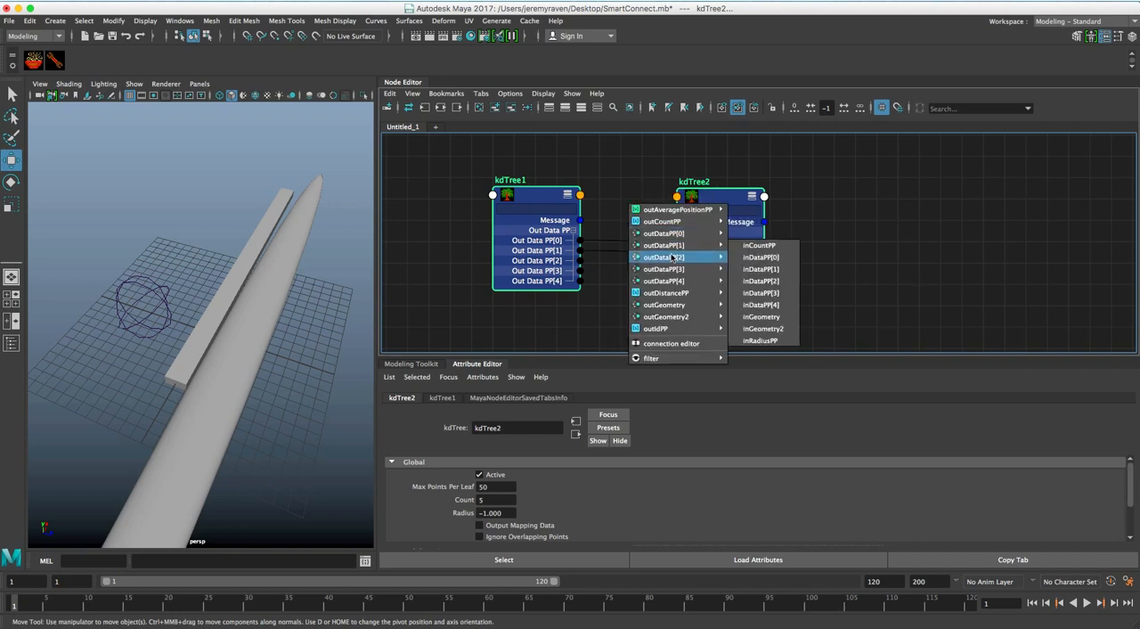
{"action": "left_click", "coordinate": [768, 292]}
{"action": "right_click", "coordinate": [630, 214]}
{"action": "mouse_move", "coordinate": [664, 275]}
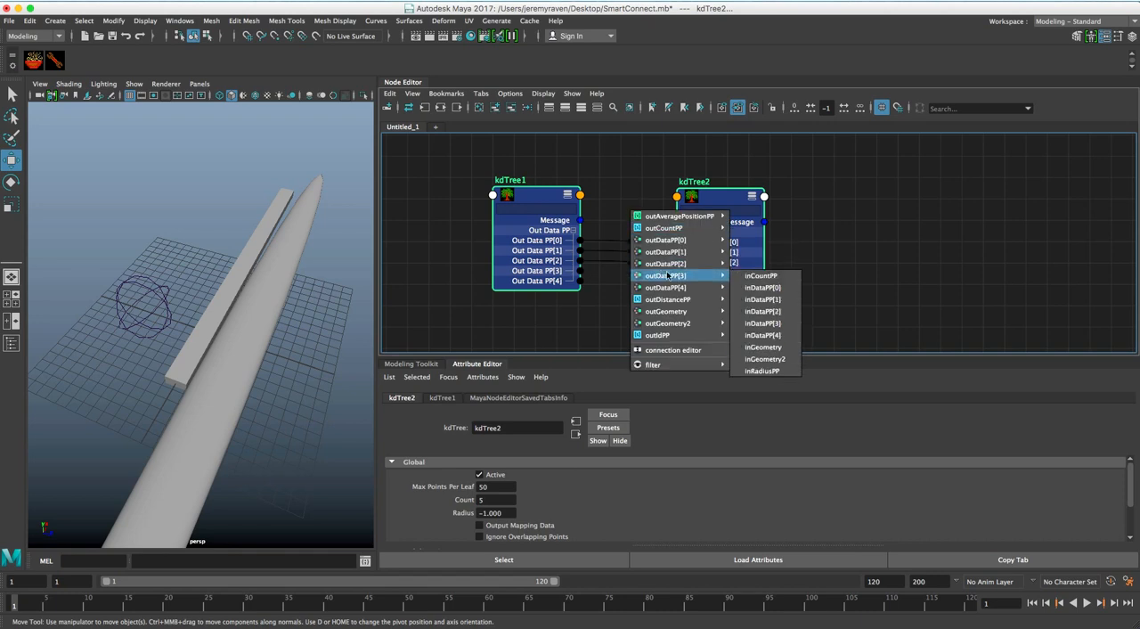
{"action": "left_click", "coordinate": [768, 322]}
{"action": "right_click", "coordinate": [618, 189]}
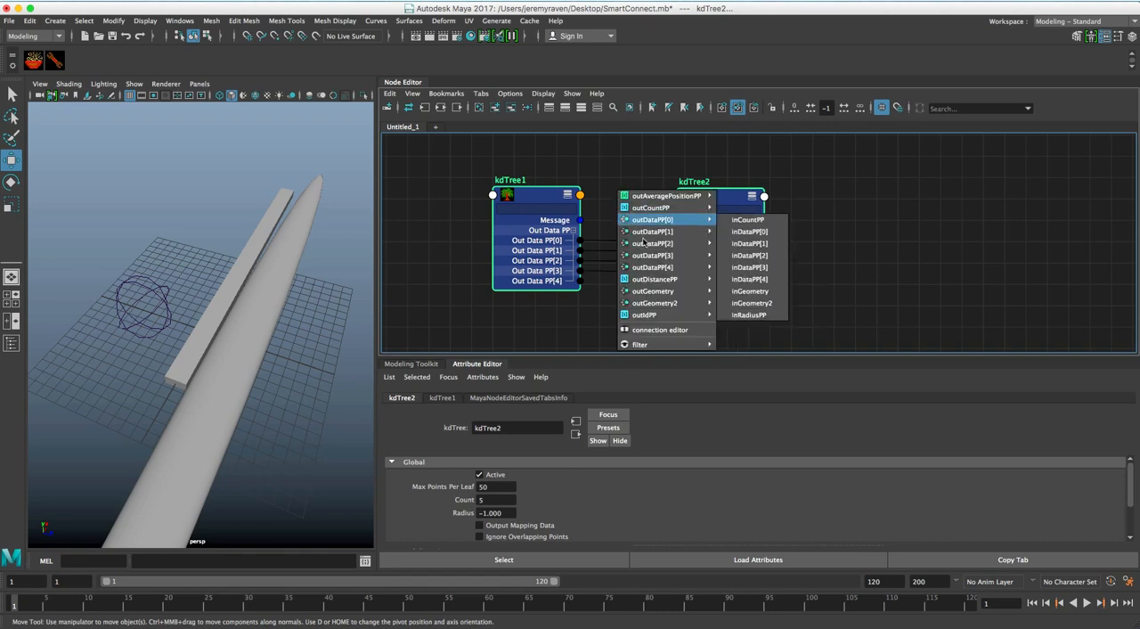
{"action": "left_click", "coordinate": [757, 327]}
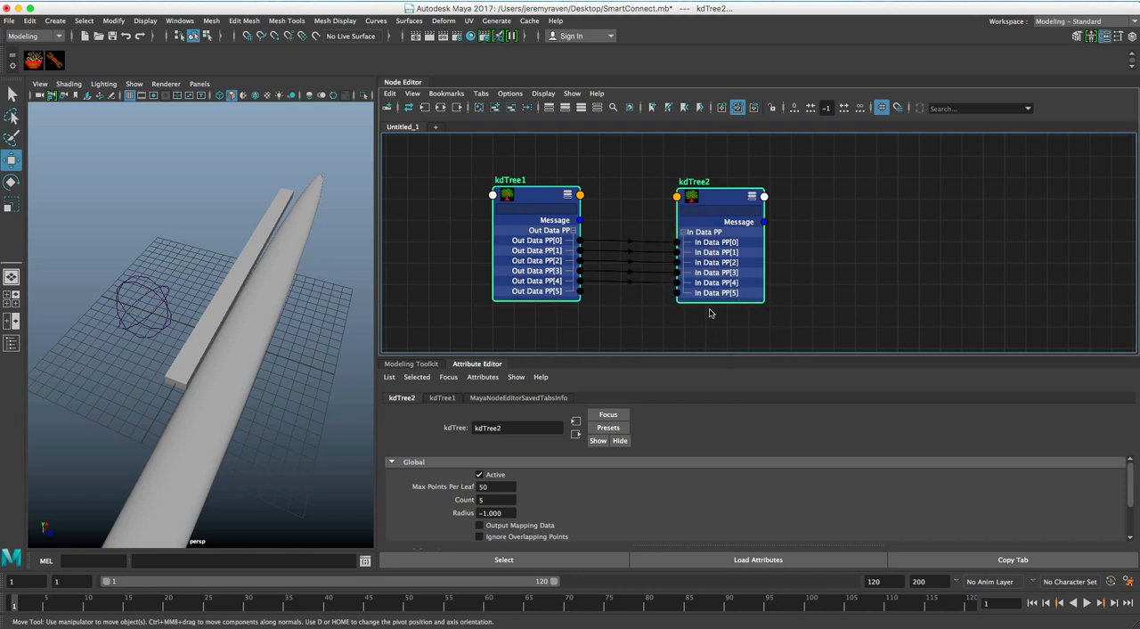
Use Smart Connect to connect kdTree1's outDataPP[5], [6] and [7] to the matching inDataPP elements of kdTree2
{"action": "left_click_drag", "start_coordinate": [580, 195], "coordinate": [623, 198]}
{"action": "mouse_move", "coordinate": [666, 285]}
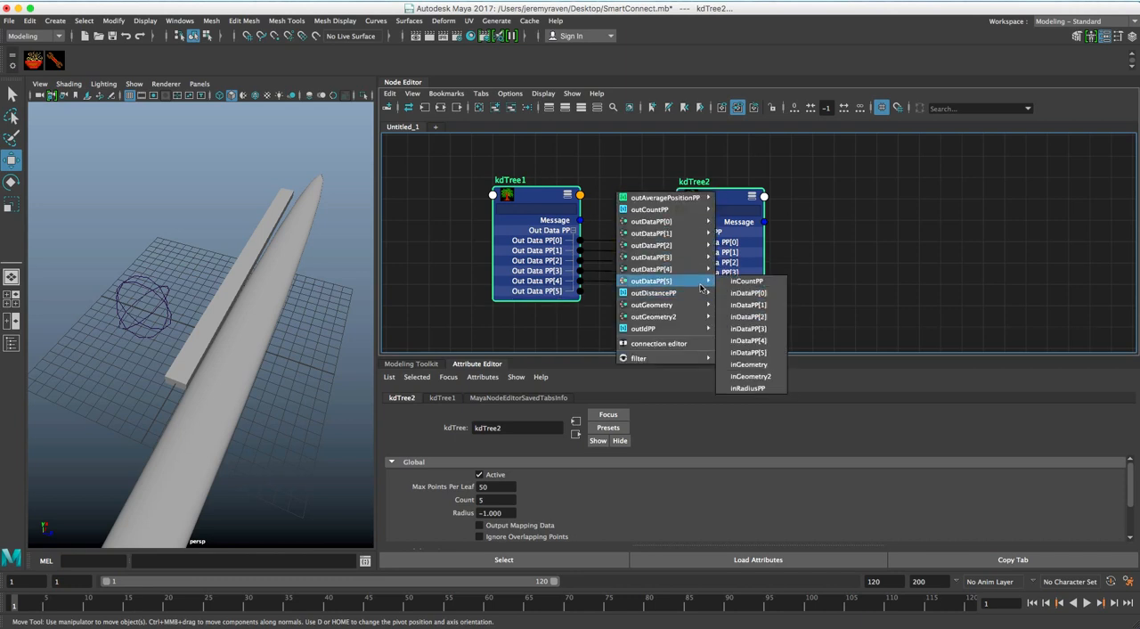
{"action": "left_click", "coordinate": [750, 354]}
{"action": "left_click_drag", "start_coordinate": [580, 194], "coordinate": [624, 189]}
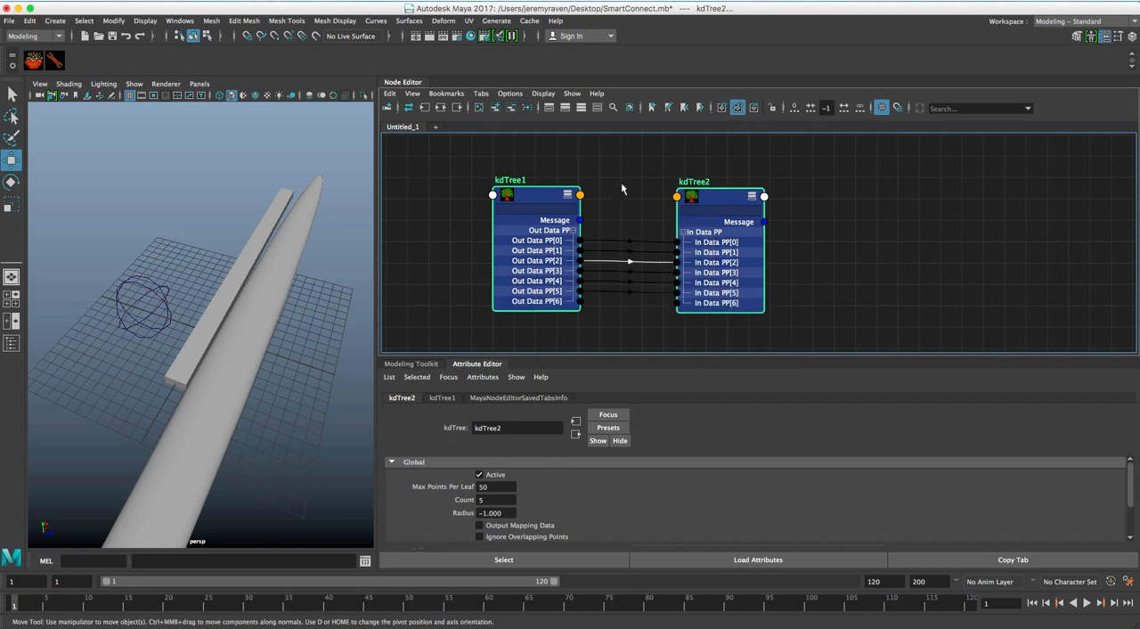
{"action": "mouse_move", "coordinate": [663, 286]}
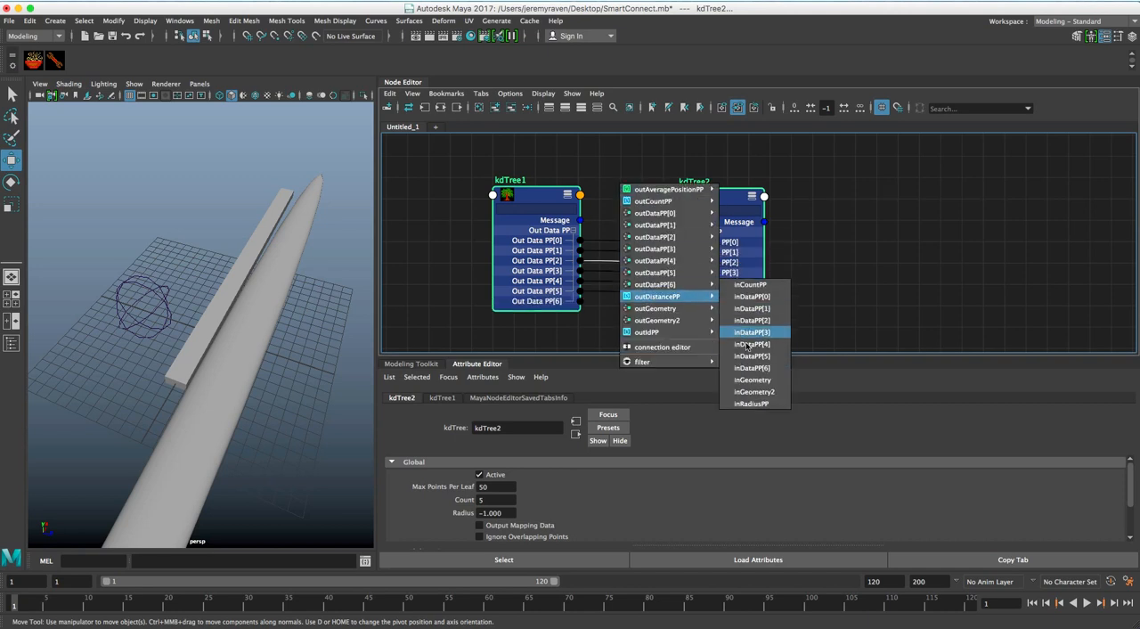
{"action": "left_click", "coordinate": [751, 368]}
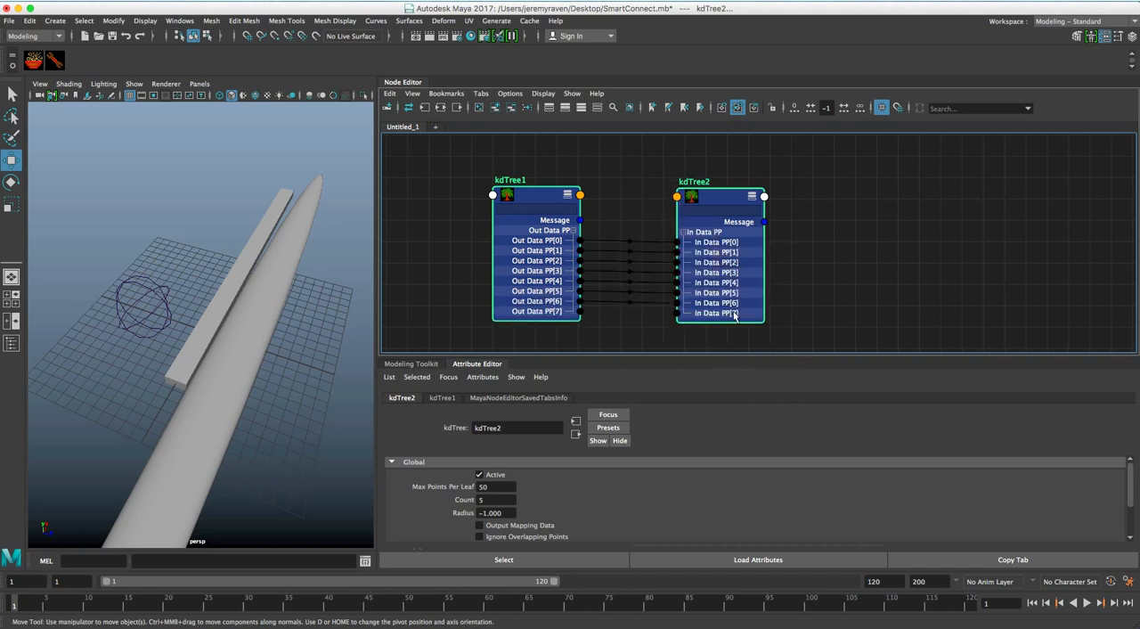
{"action": "right_click", "coordinate": [633, 192]}
{"action": "mouse_move", "coordinate": [656, 305]}
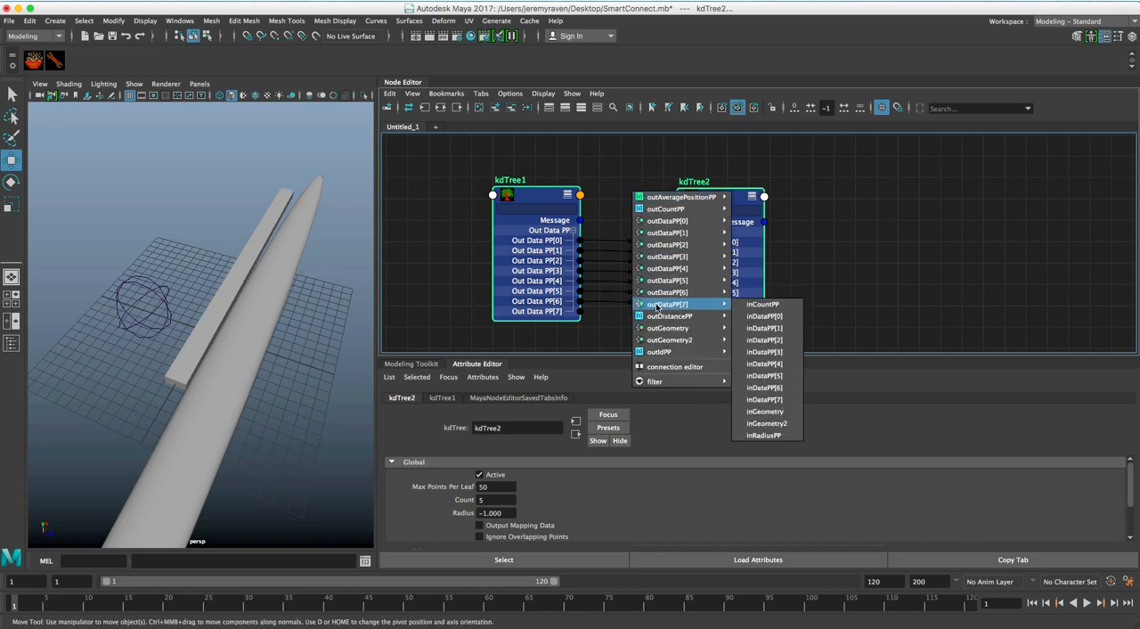
{"action": "left_click", "coordinate": [765, 399]}
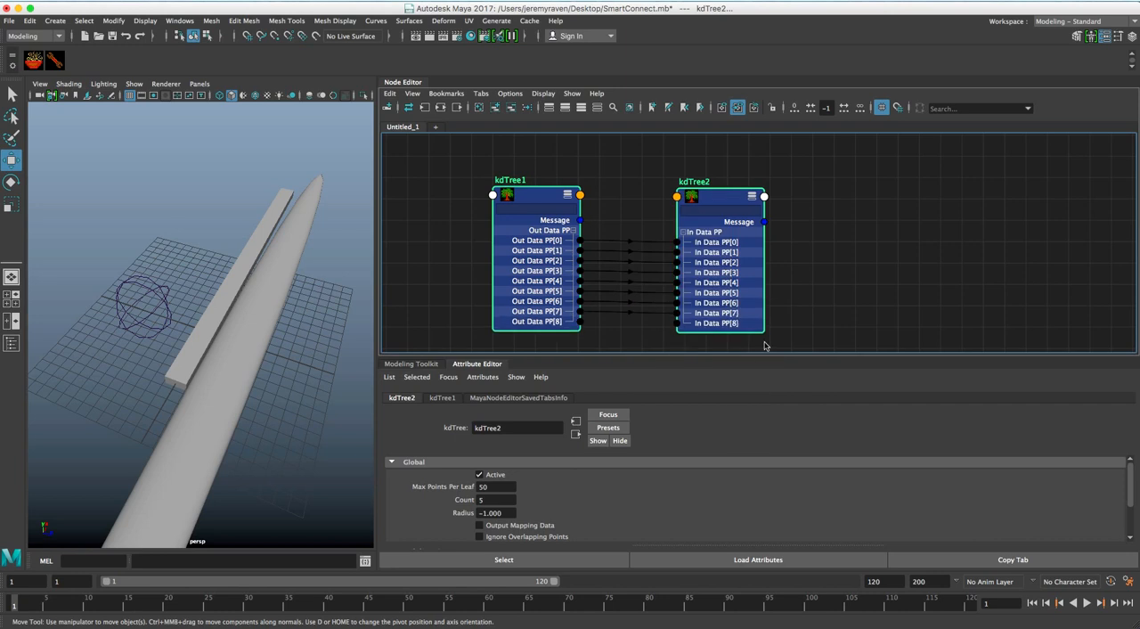
Open the Connection Editor for kdTree1 and kdTree2 from Smart Connect, look over their attributes, and close it
{"action": "right_click", "coordinate": [609, 178]}
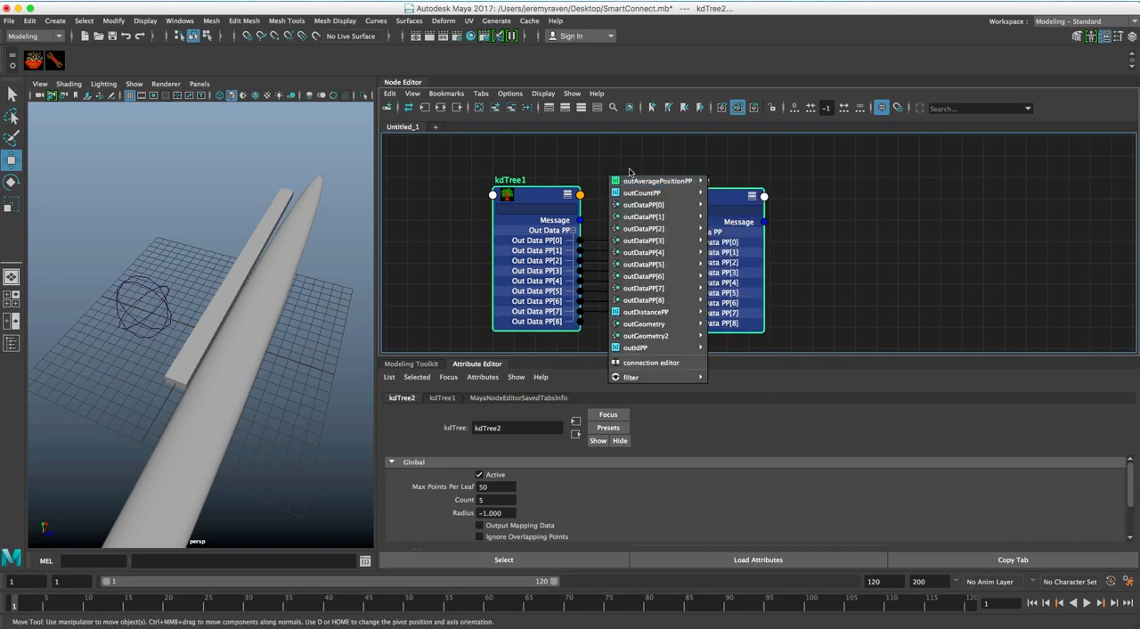
{"action": "mouse_move", "coordinate": [634, 182]}
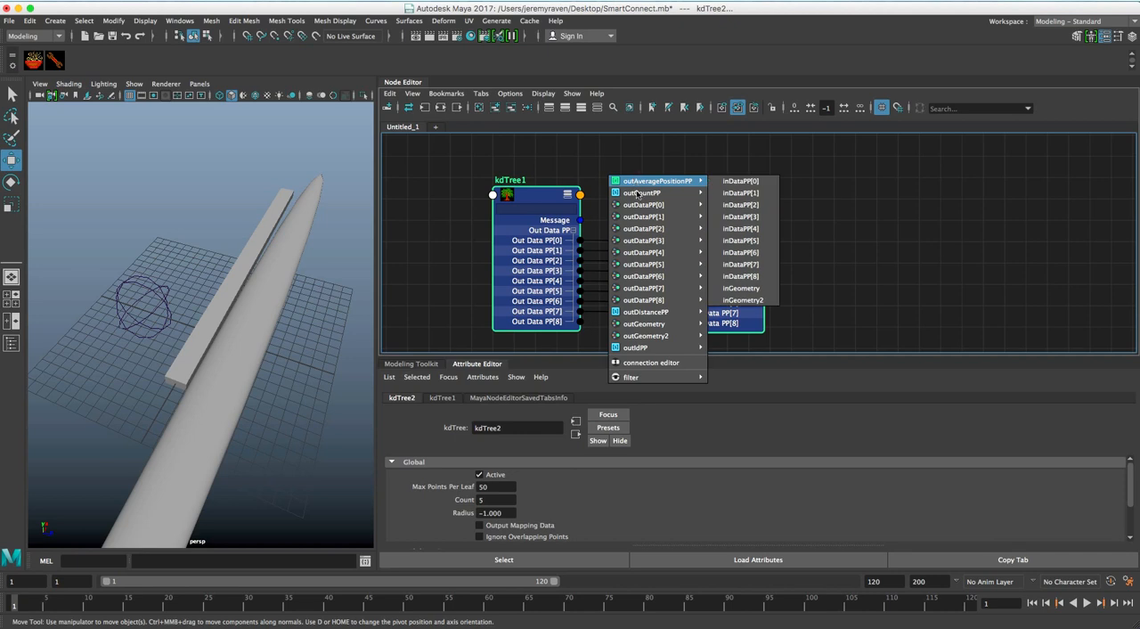
{"action": "left_click", "coordinate": [647, 362]}
{"action": "left_click_drag", "start_coordinate": [373, 82], "coordinate": [320, 70]}
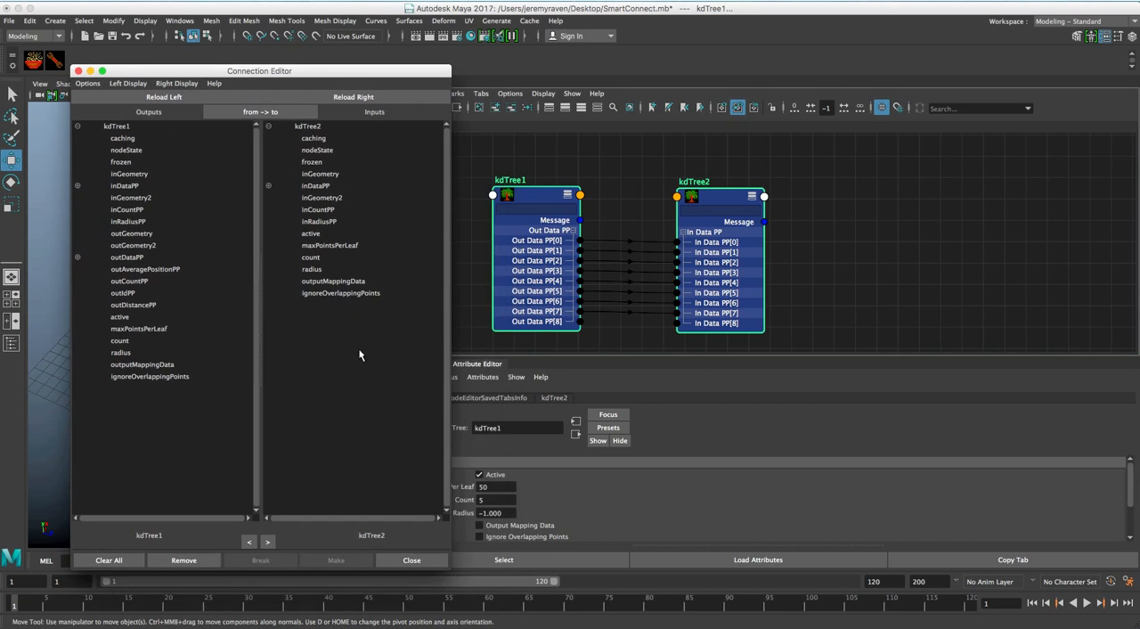
{"action": "left_click", "coordinate": [414, 561]}
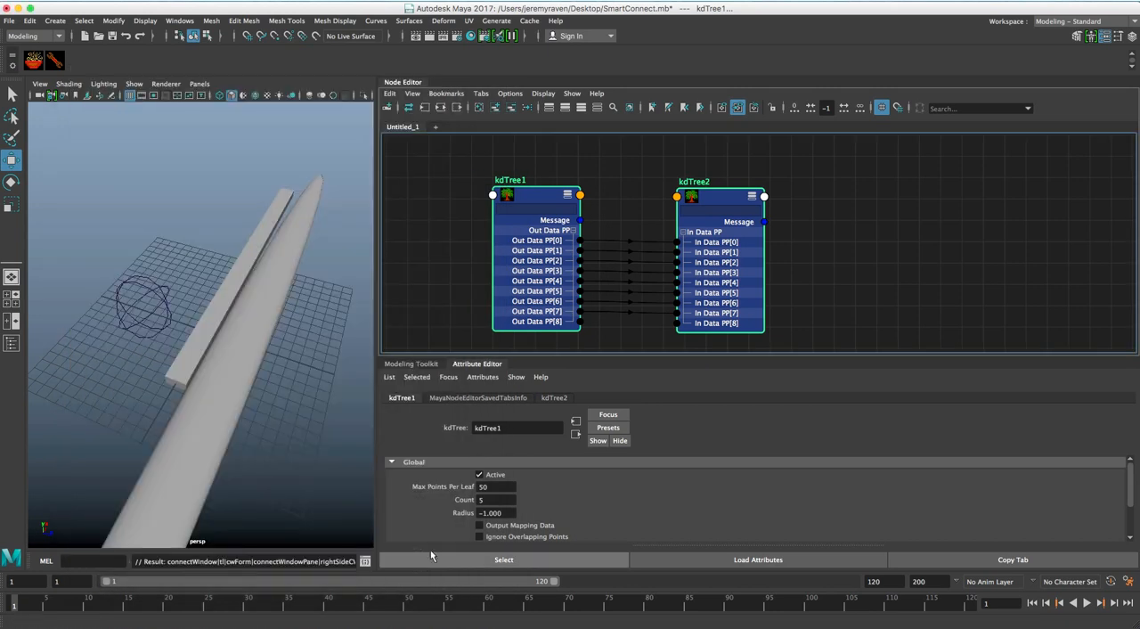
{"action": "left_click", "coordinate": [185, 22]}
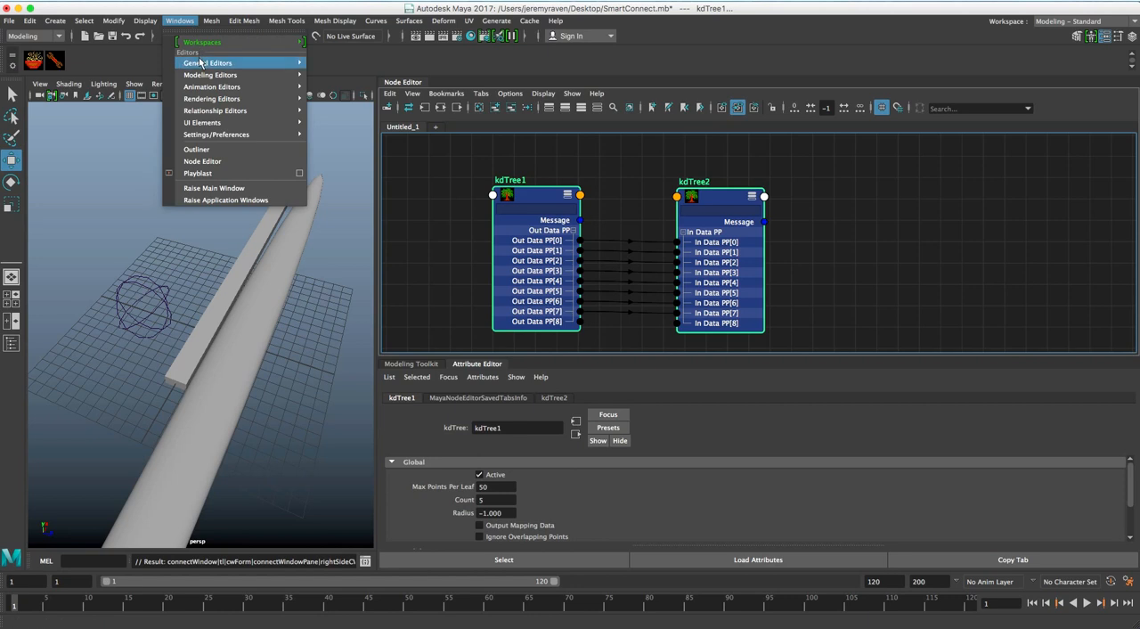
{"action": "mouse_move", "coordinate": [205, 63]}
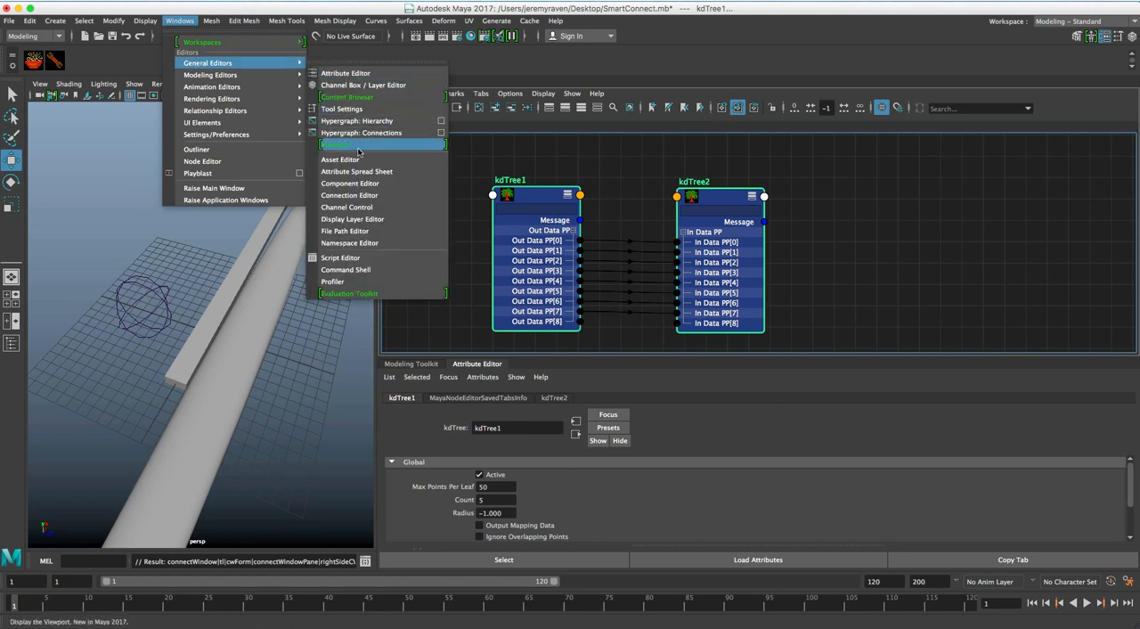
{"action": "left_click", "coordinate": [200, 8]}
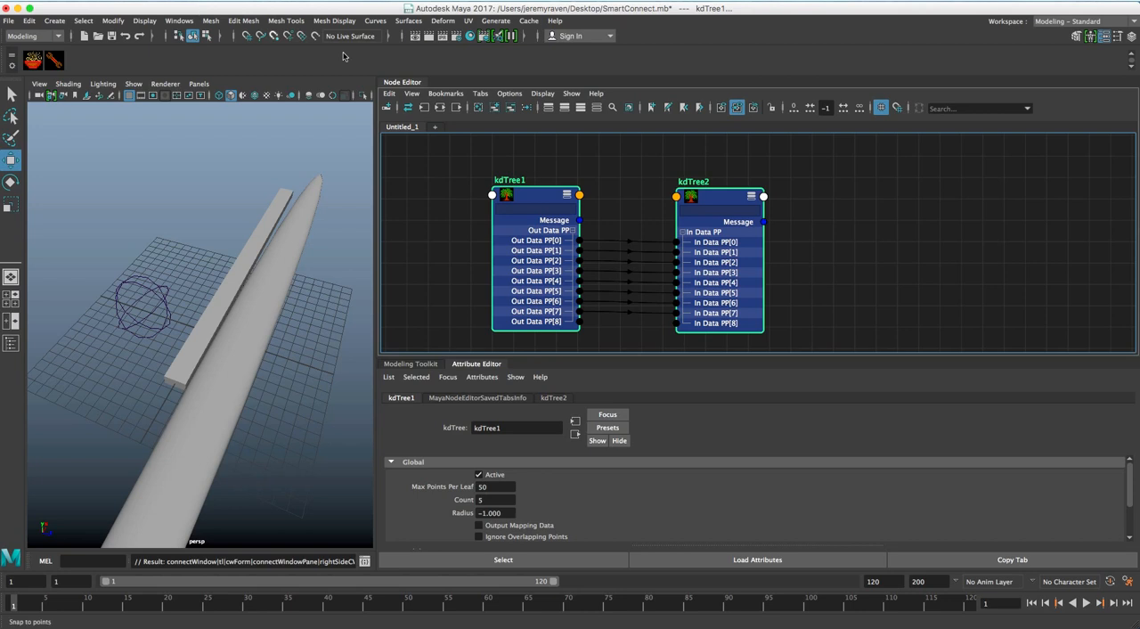
Check the Smart Connect options offered for kdTree1 and kdTree2, and clear the selection without connecting anything
{"action": "right_click", "coordinate": [628, 190]}
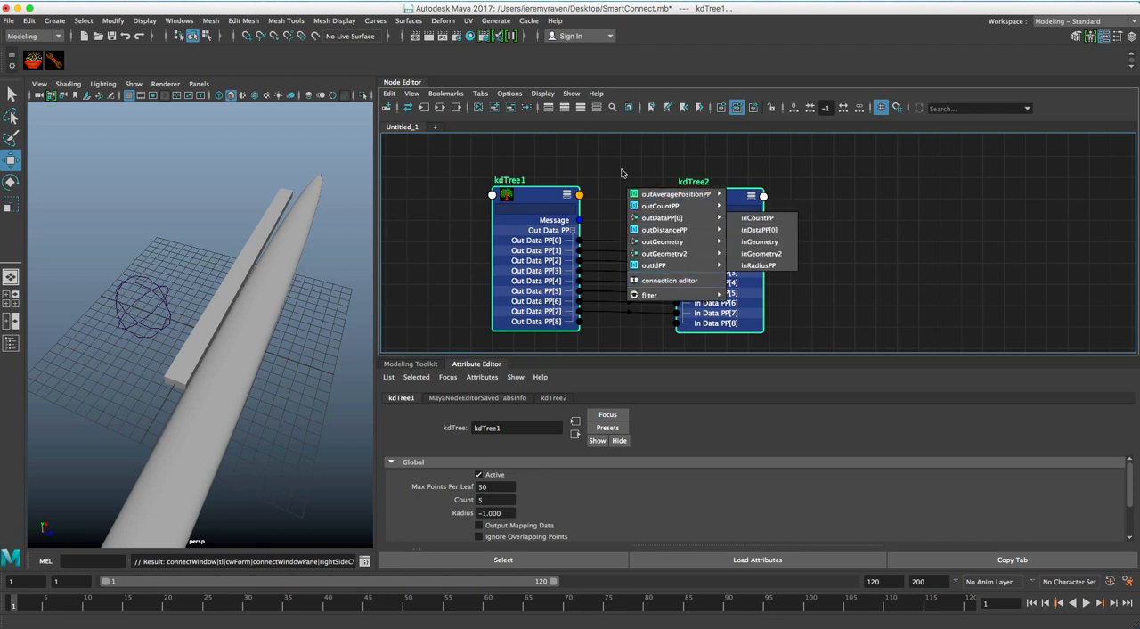
{"action": "left_click", "coordinate": [622, 168]}
{"action": "left_click", "coordinate": [622, 172]}
Select place2dTexture1 and ramp1, and use Smart Connect to connect place2dTexture1's UV outputs, starting with outUV, to ramp1
{"action": "middle_click_drag", "start_coordinate": [648, 187], "coordinate": [643, 231], "text": "alt"}
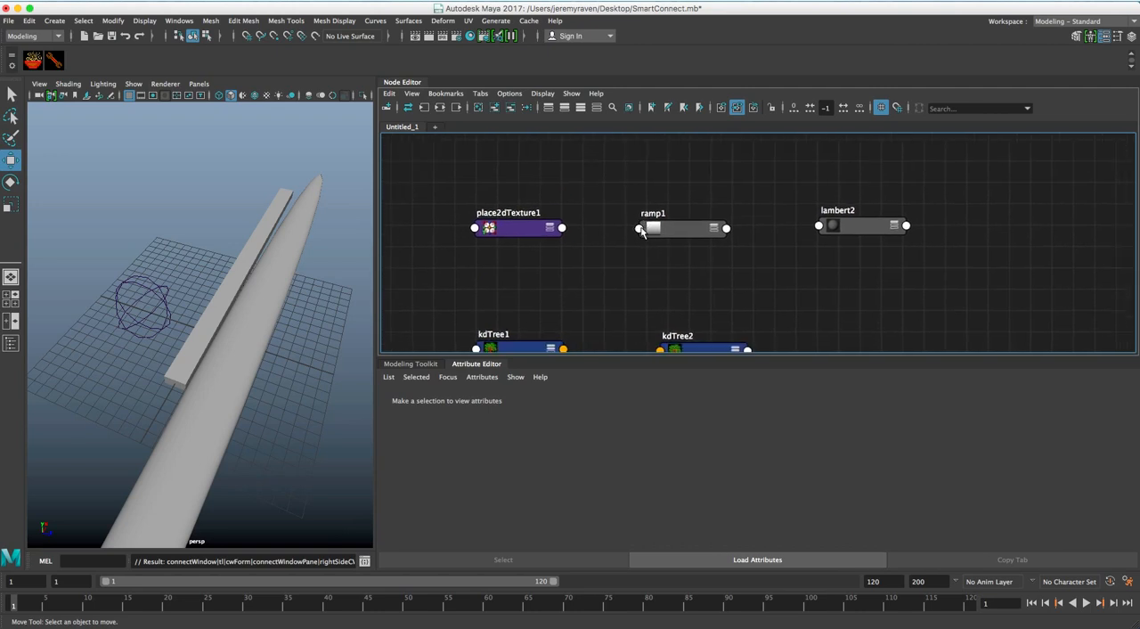
{"action": "left_click", "coordinate": [521, 237]}
{"action": "left_click", "coordinate": [688, 234], "text": "shift"}
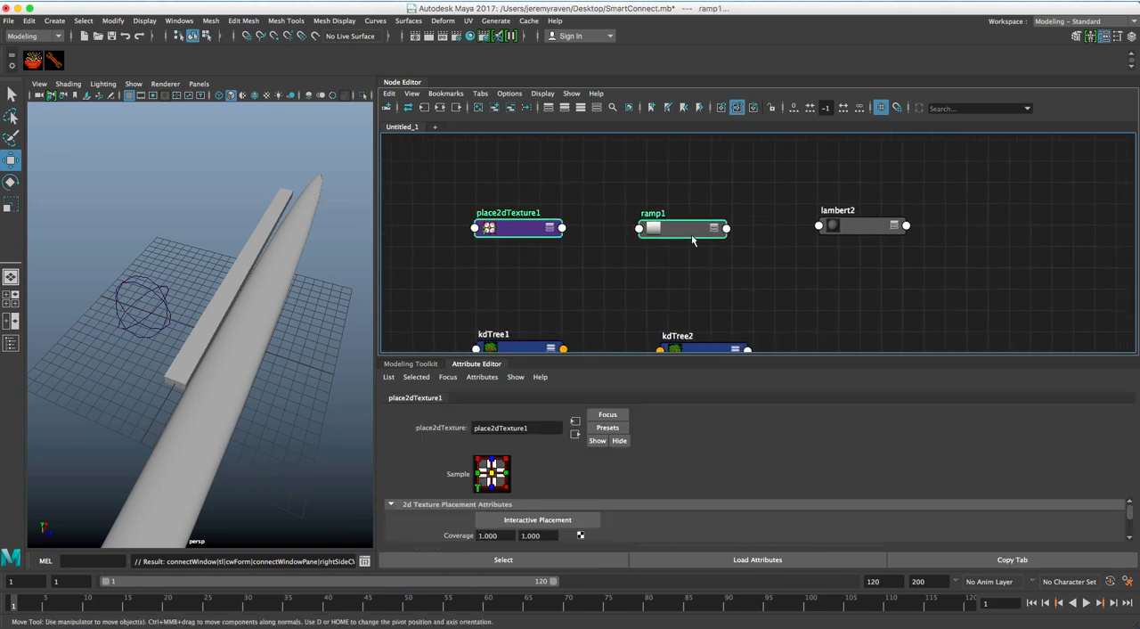
{"action": "right_click", "coordinate": [597, 184]}
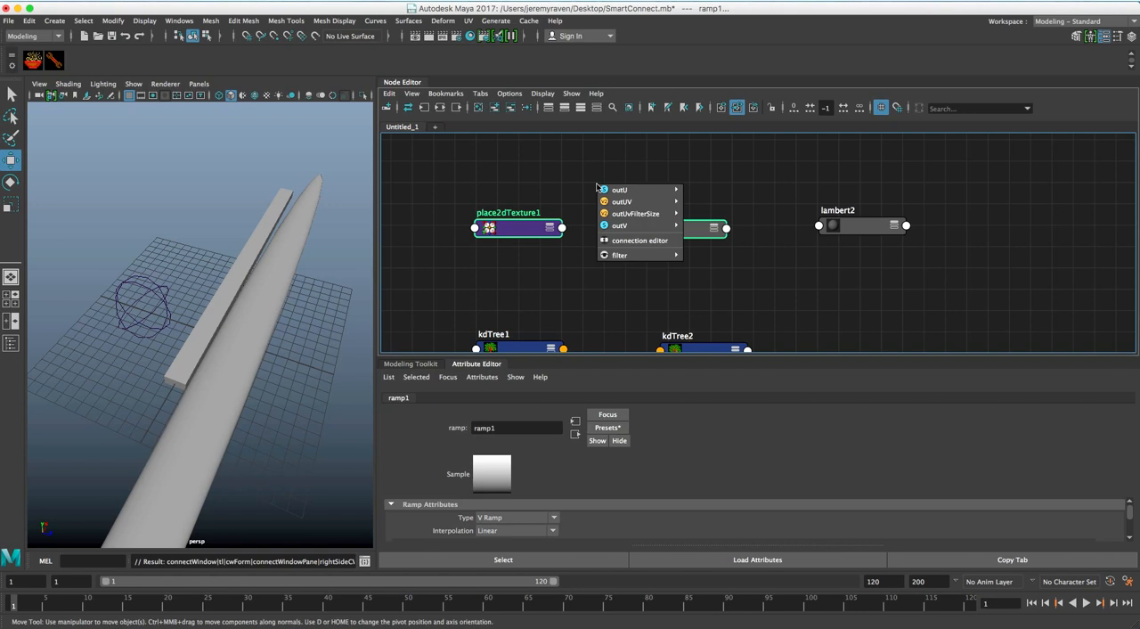
{"action": "mouse_move", "coordinate": [632, 202]}
{"action": "left_click", "coordinate": [713, 204]}
{"action": "right_click", "coordinate": [593, 181]}
{"action": "left_click", "coordinate": [713, 211]}
Select ramp1 and lambert2, and use Smart Connect to connect outColor to color
{"action": "left_click", "coordinate": [792, 222]}
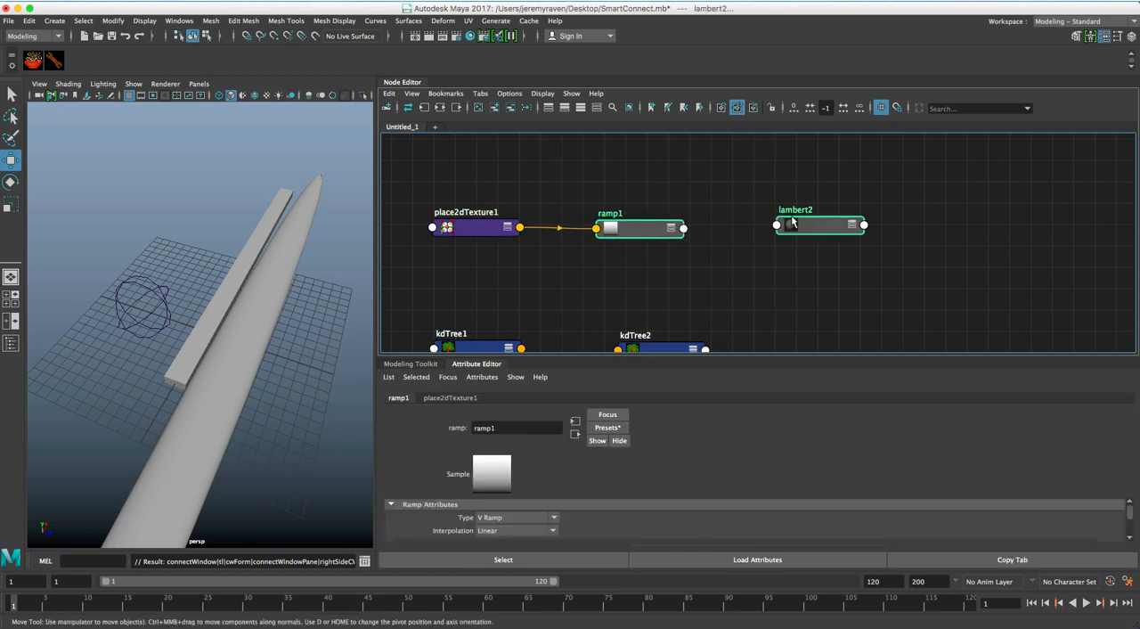
{"action": "right_click", "coordinate": [689, 162]}
{"action": "mouse_move", "coordinate": [702, 165]}
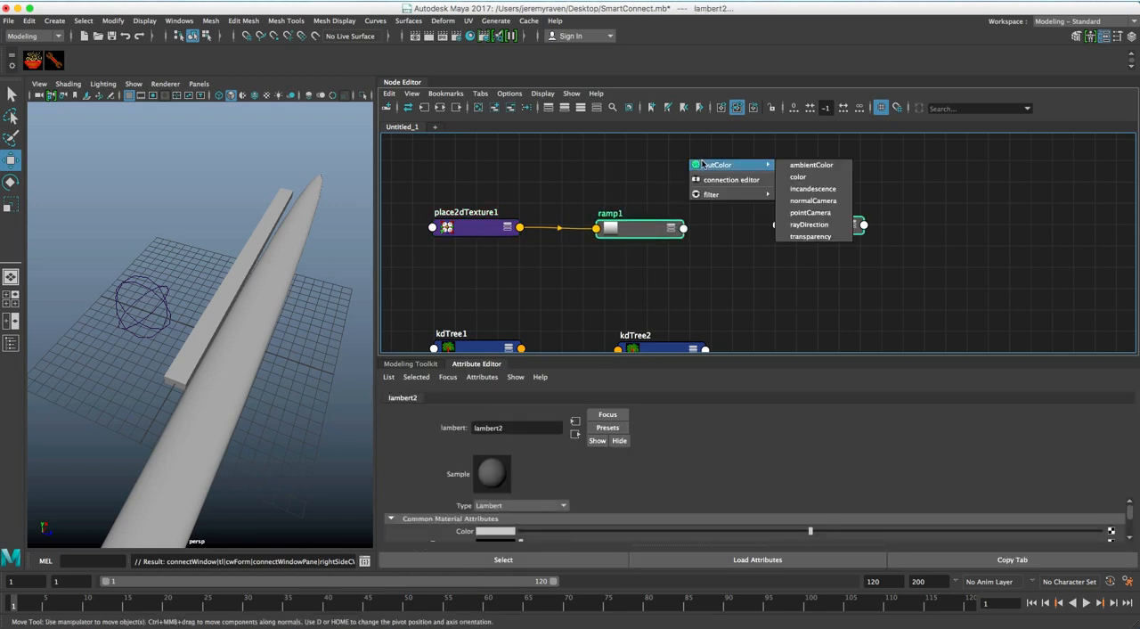
{"action": "left_click", "coordinate": [798, 175]}
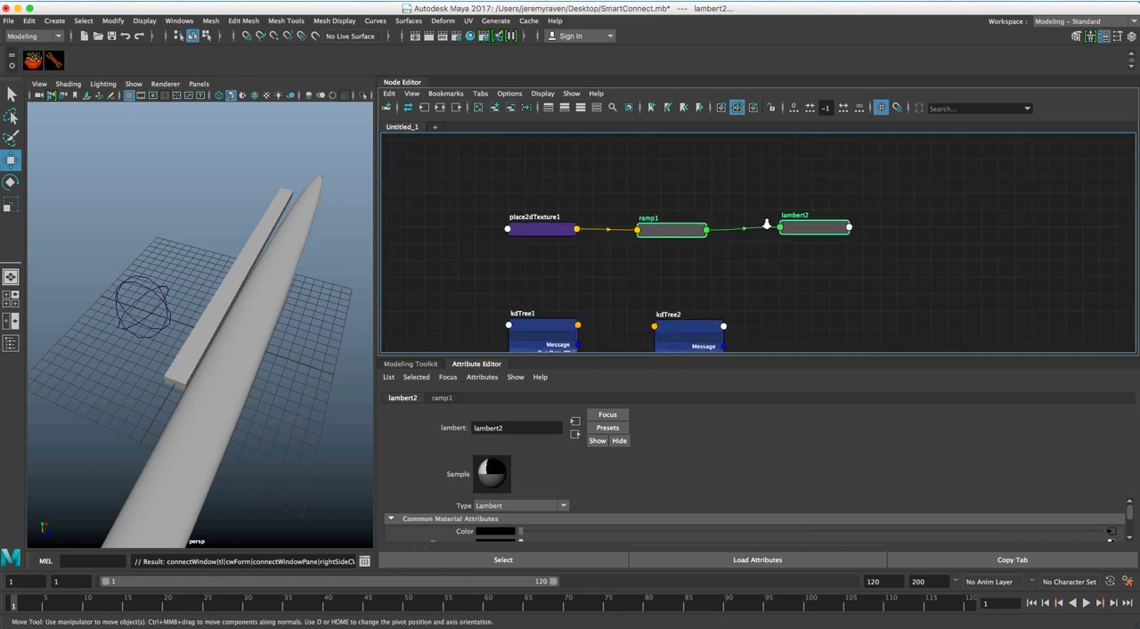
Examine the connected shading and kdTree nodes in the node graph, continuing to the fluid and nCloth nodes
{"action": "scroll", "coordinate": [673, 226], "scroll_direction": "up", "scroll_amount": 3}
{"action": "right_click_drag", "start_coordinate": [672, 226], "coordinate": [685, 232], "text": "alt"}
{"action": "middle_click_drag", "start_coordinate": [684, 223], "coordinate": [684, 201], "text": "alt"}
{"action": "right_click_drag", "start_coordinate": [695, 220], "coordinate": [668, 229], "text": "alt"}
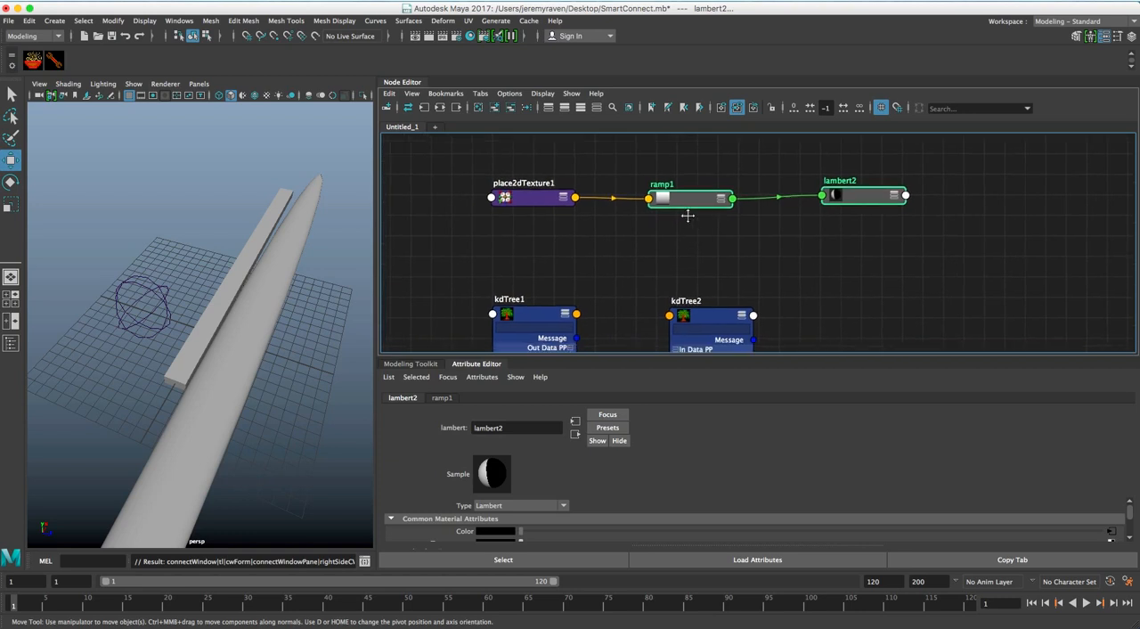
{"action": "middle_click_drag", "start_coordinate": [692, 237], "coordinate": [688, 188], "text": "alt"}
{"action": "right_click_drag", "start_coordinate": [705, 226], "coordinate": [672, 211], "text": "alt"}
{"action": "middle_click_drag", "start_coordinate": [671, 211], "coordinate": [659, 194], "text": "alt"}
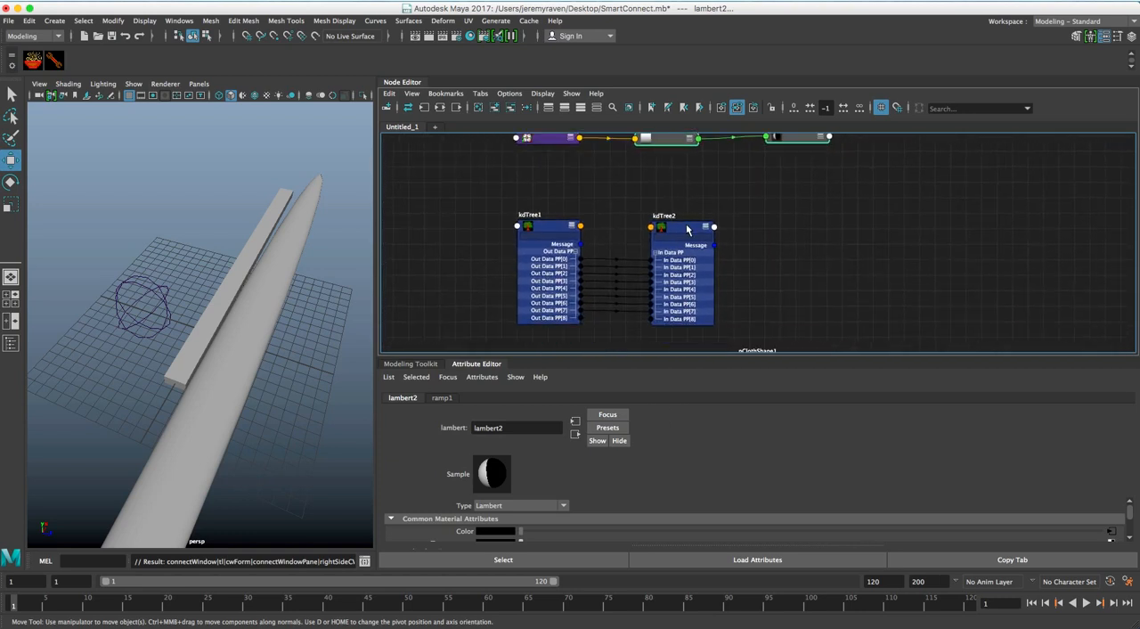
{"action": "middle_click_drag", "start_coordinate": [687, 230], "coordinate": [683, 209], "text": "alt"}
{"action": "middle_click_drag", "start_coordinate": [691, 257], "coordinate": [648, 242], "text": "alt"}
{"action": "right_click_drag", "start_coordinate": [647, 241], "coordinate": [681, 237], "text": "alt"}
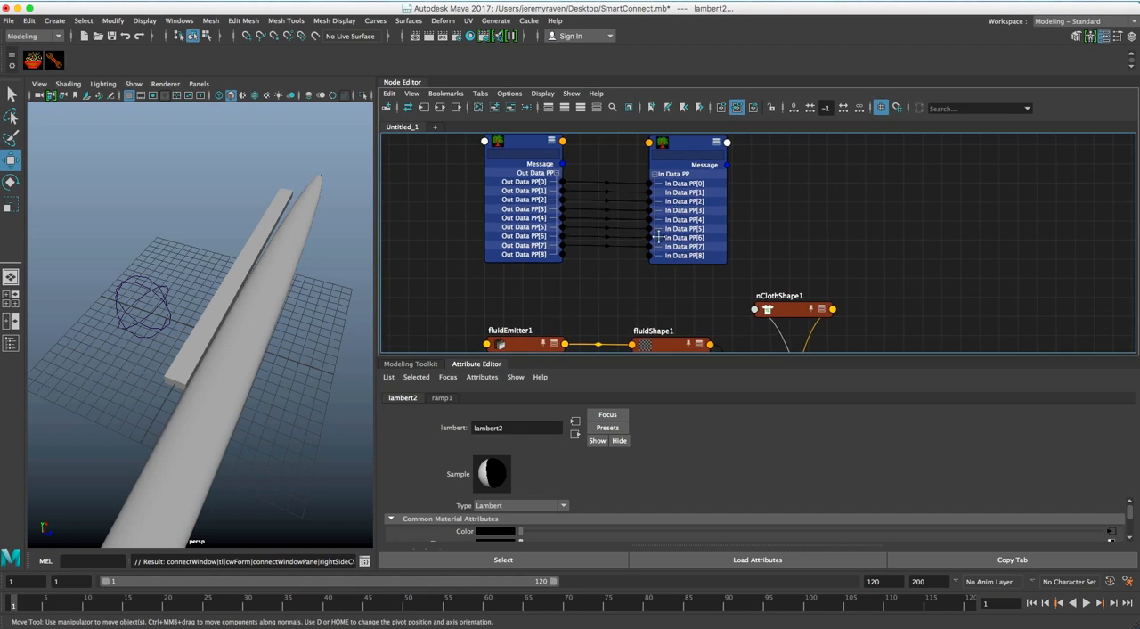
{"action": "middle_click_drag", "start_coordinate": [677, 277], "coordinate": [689, 261], "text": "alt"}
{"action": "right_click_drag", "start_coordinate": [690, 261], "coordinate": [660, 238], "text": "alt"}
{"action": "middle_click_drag", "start_coordinate": [659, 261], "coordinate": [658, 244], "text": "alt"}
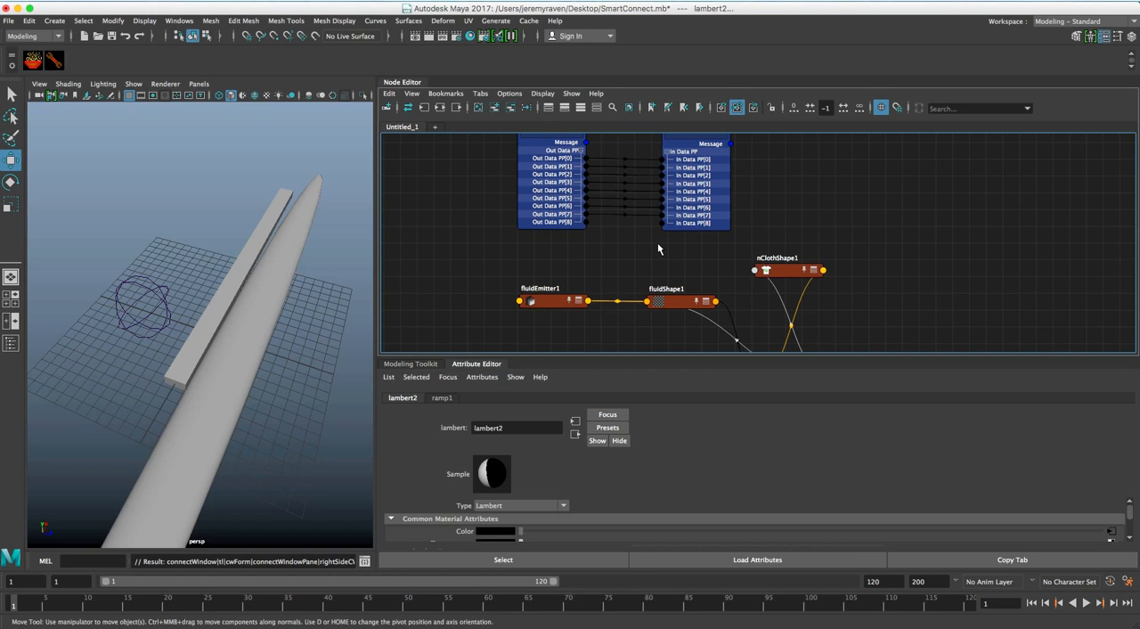
{"action": "mouse_move", "coordinate": [668, 236]}
{"action": "right_mouse_down", "text": "alt"}
{"action": "mouse_move", "coordinate": [687, 241]}
{"action": "mouse_move", "coordinate": [671, 228]}
{"action": "right_mouse_up", "text": "alt"}
{"action": "middle_click_drag", "start_coordinate": [672, 229], "coordinate": [654, 237], "text": "alt"}
Expand fluidShape1 to show its full attribute list and place the node slightly higher than fluidEmitter1 in the graph
{"action": "left_click", "coordinate": [715, 278]}
{"action": "left_click_drag", "start_coordinate": [693, 282], "coordinate": [690, 222]}
{"action": "right_click_drag", "start_coordinate": [690, 222], "coordinate": [661, 219], "text": "alt"}
{"action": "left_click_drag", "start_coordinate": [683, 216], "coordinate": [687, 238]}
{"action": "left_click", "coordinate": [711, 228]}
{"action": "right_click_drag", "start_coordinate": [688, 236], "coordinate": [726, 242], "text": "alt"}
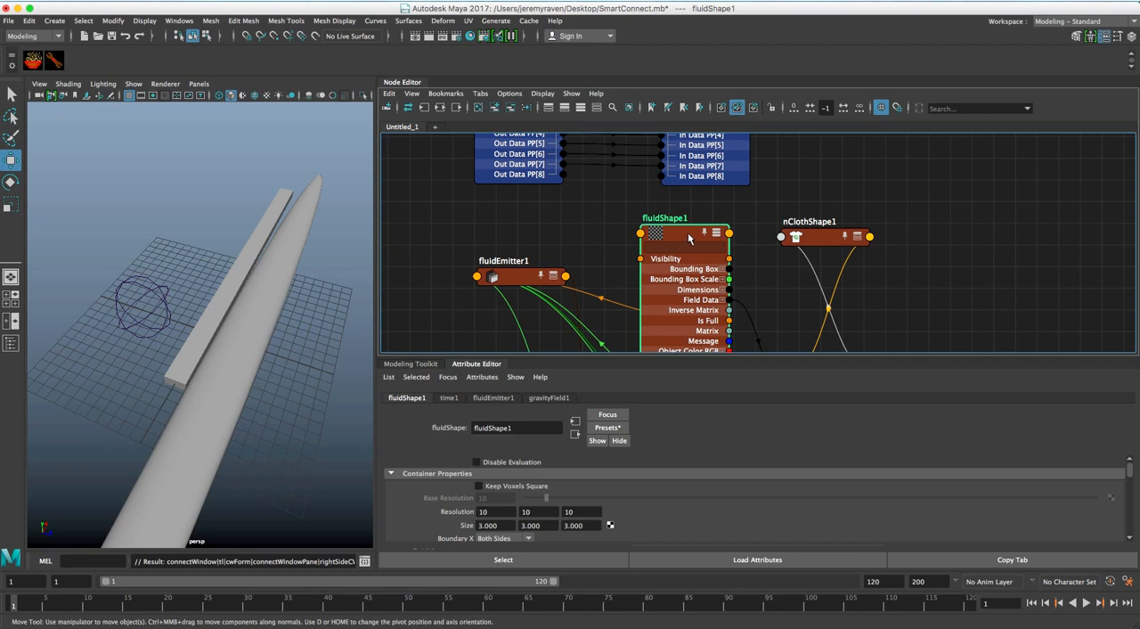
{"action": "middle_click_drag", "start_coordinate": [688, 230], "coordinate": [695, 227], "text": "alt"}
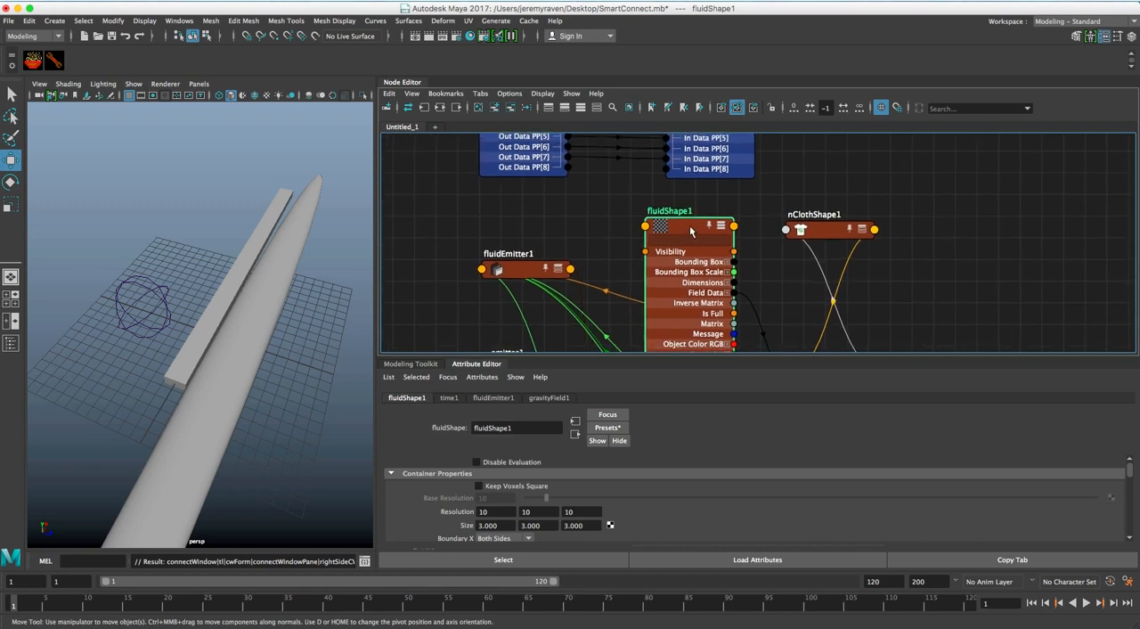